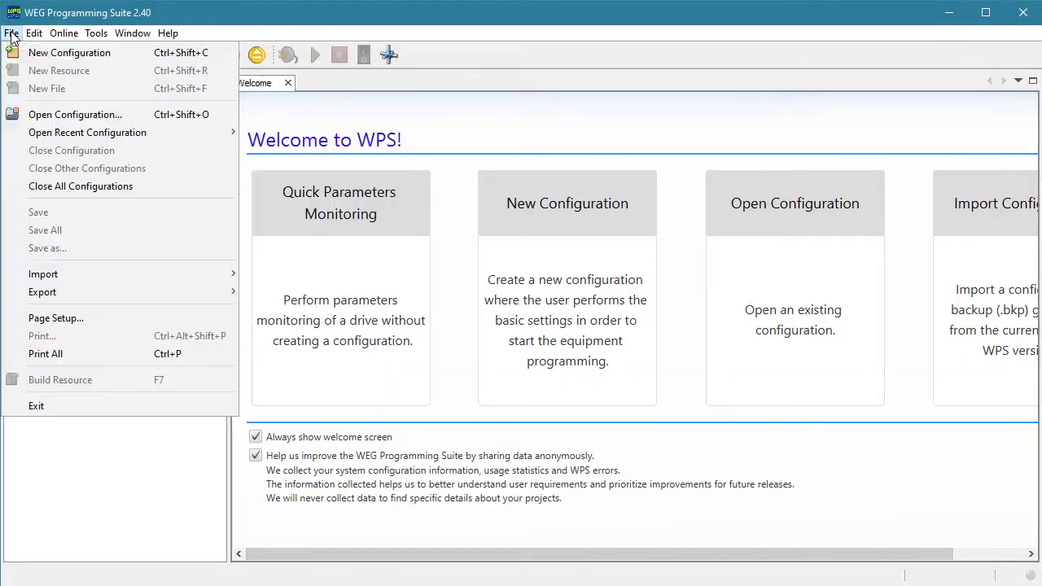
# Create a new configuration named Pump_House with resource Pump_1 and proceed to communication settings.
pyautogui.click(40, 54)
pyautogui.write('Pump_')
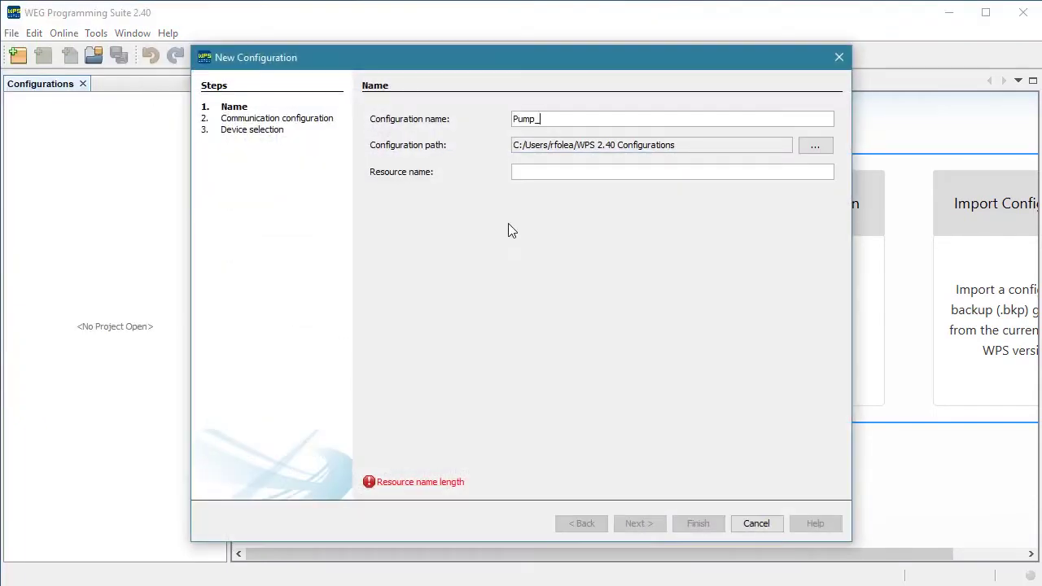
pyautogui.write('House')
pyautogui.press('Tab')
pyautogui.press('Tab')
pyautogui.write('Pump_1')
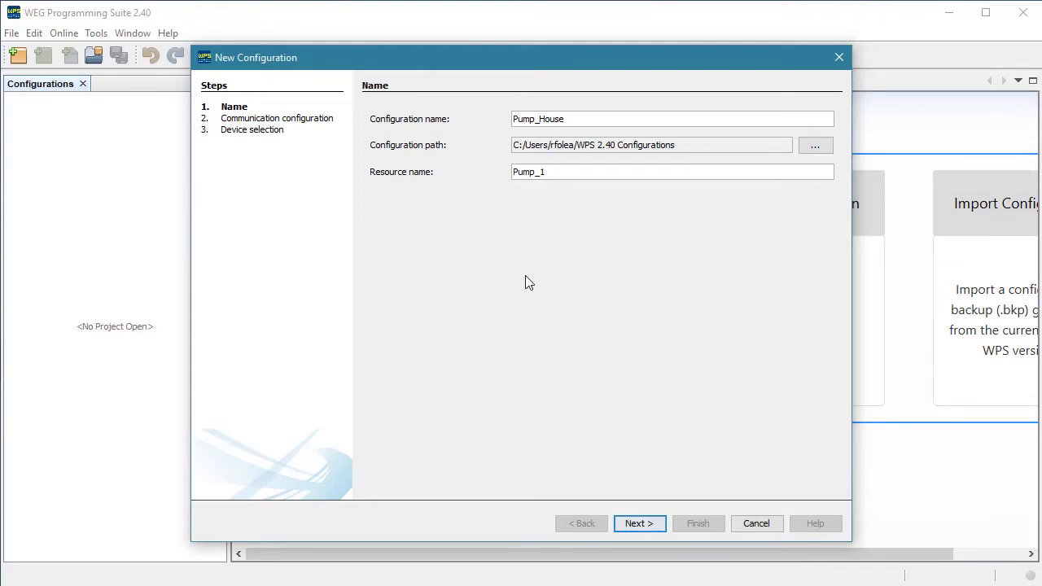
pyautogui.click(649, 523)
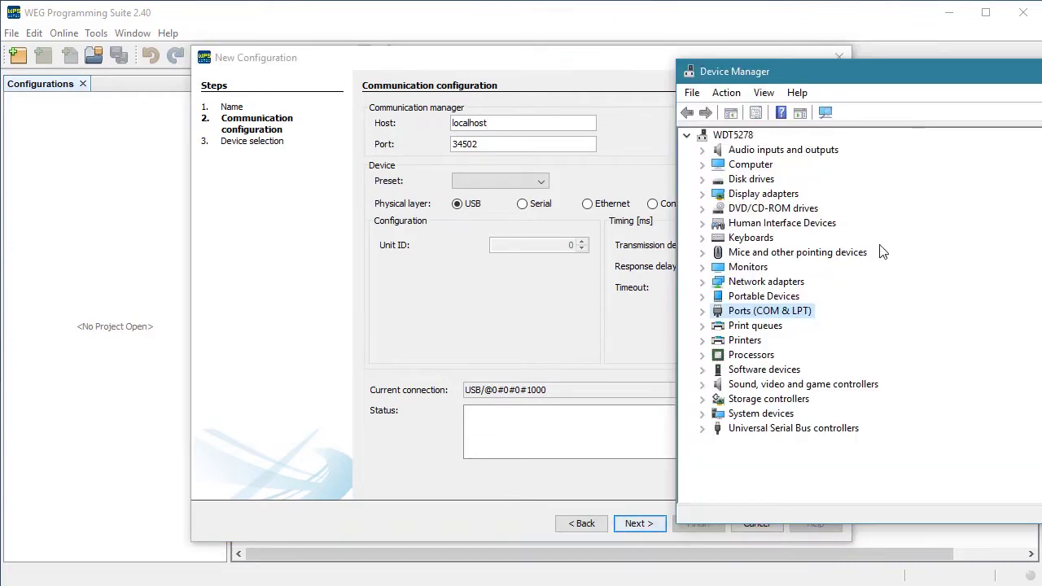
# In Device Manager, expand Ports (COM & LPT) to find the Silicon Labs CP210x bridge on COM12.
pyautogui.click(702, 311)
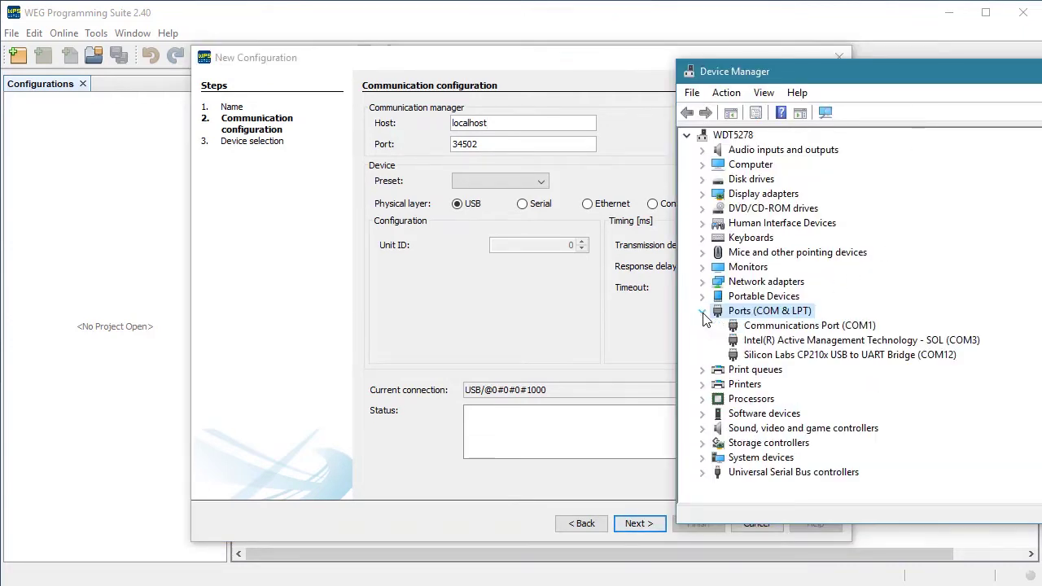
pyautogui.click(765, 358)
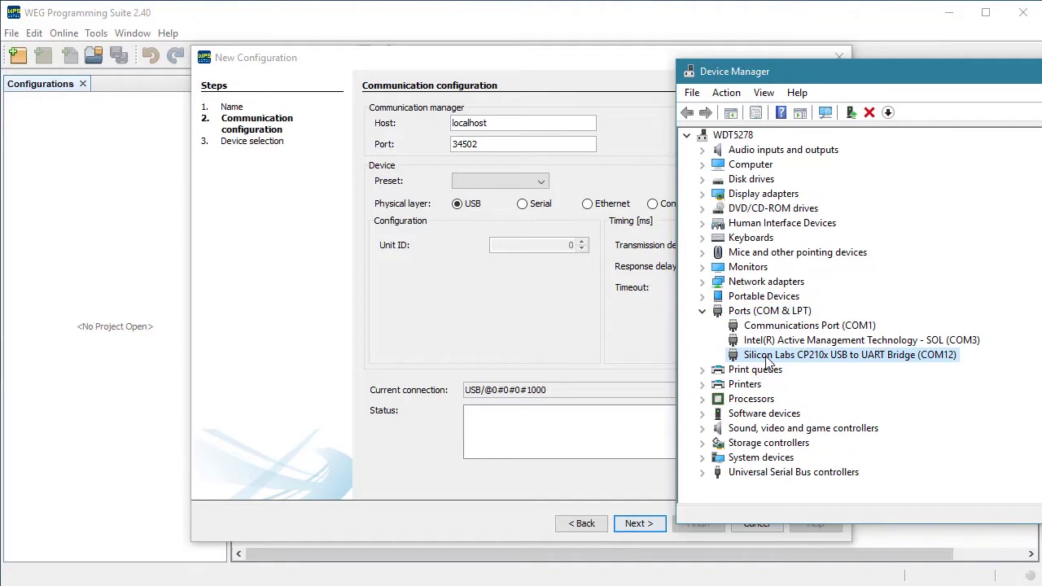
pyautogui.click(540, 335)
# Use Serial communication on COM12, test that the drive is online, and continue to device selection.
pyautogui.click(522, 204)
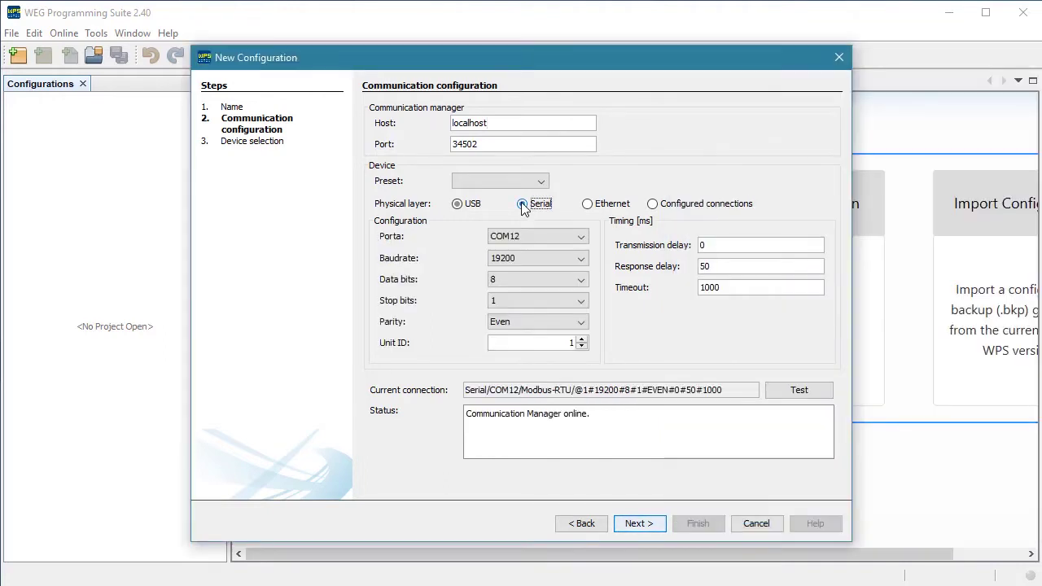
pyautogui.click(582, 237)
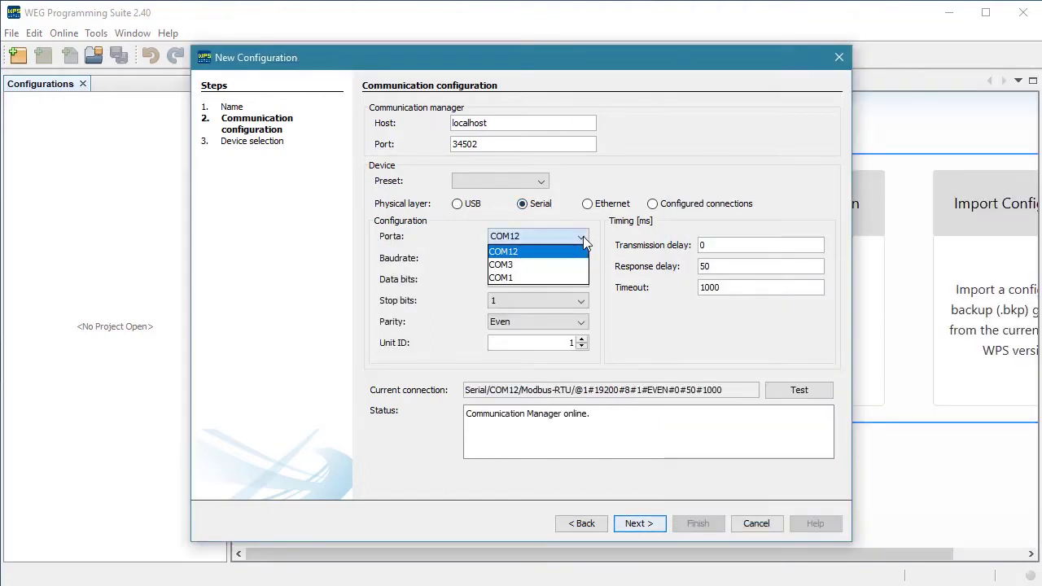
pyautogui.click(583, 236)
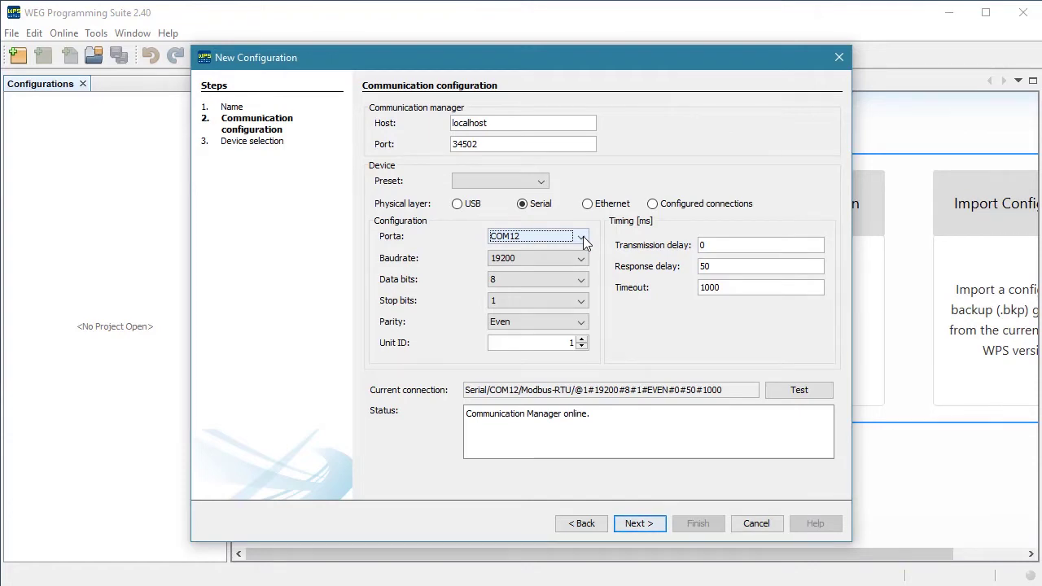
pyautogui.click(802, 391)
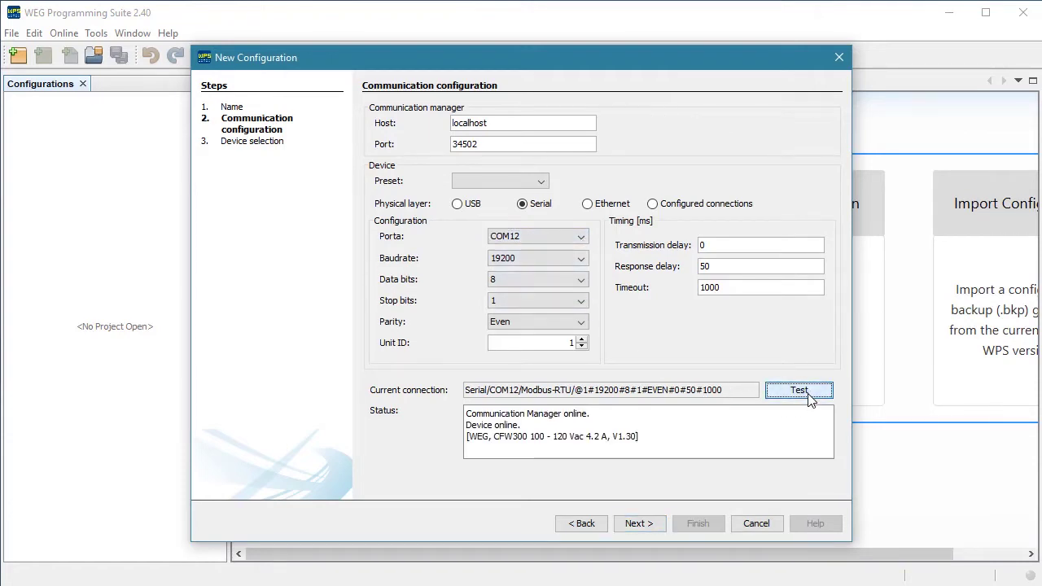
pyautogui.click(646, 523)
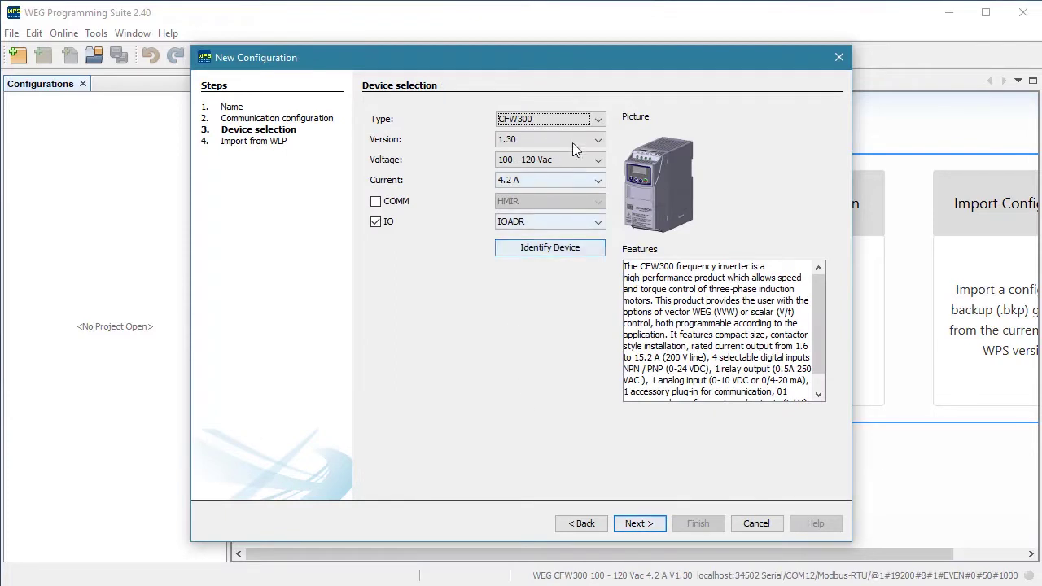
# Keep CFW300 as the device type and identify the connected drive, confirming firmware 1.30.
pyautogui.click(602, 116)
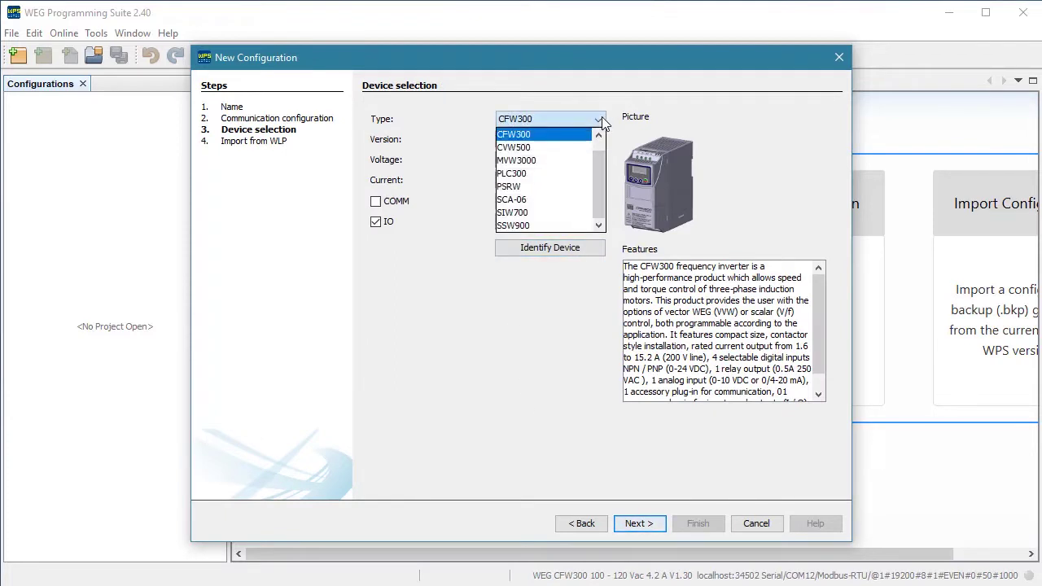
pyautogui.click(602, 116)
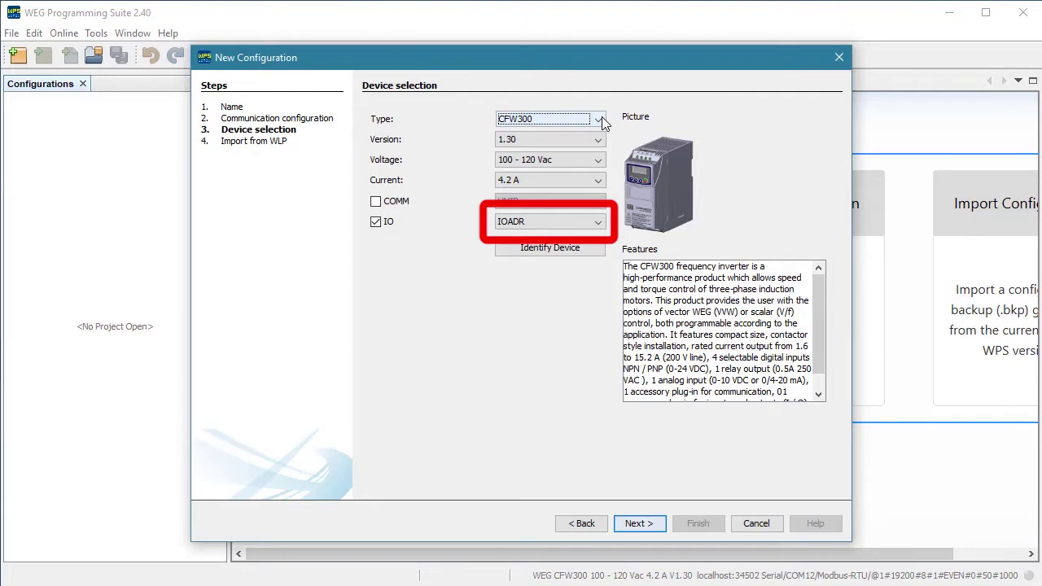
pyautogui.click(573, 250)
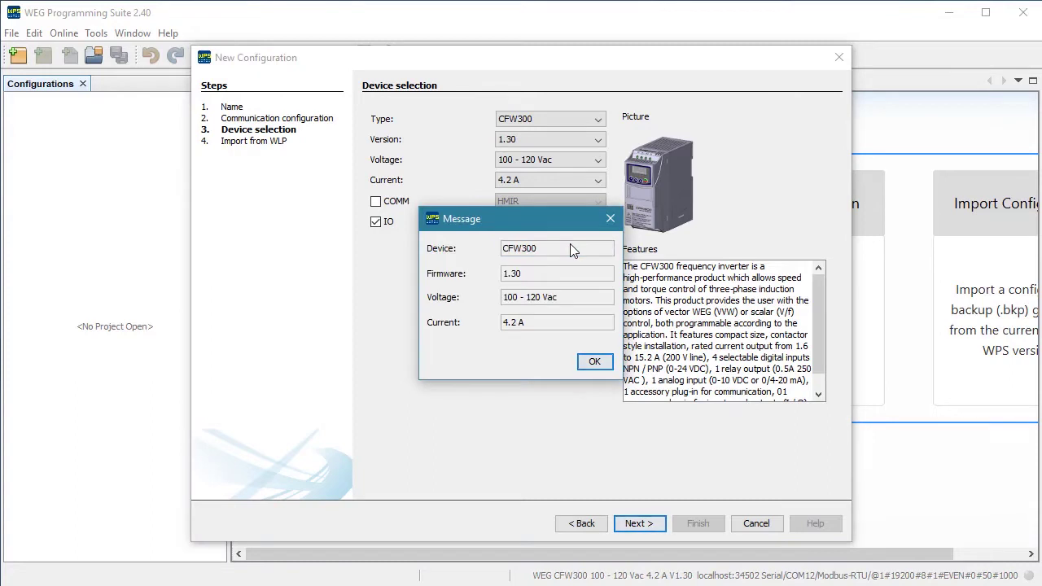
pyautogui.click(610, 218)
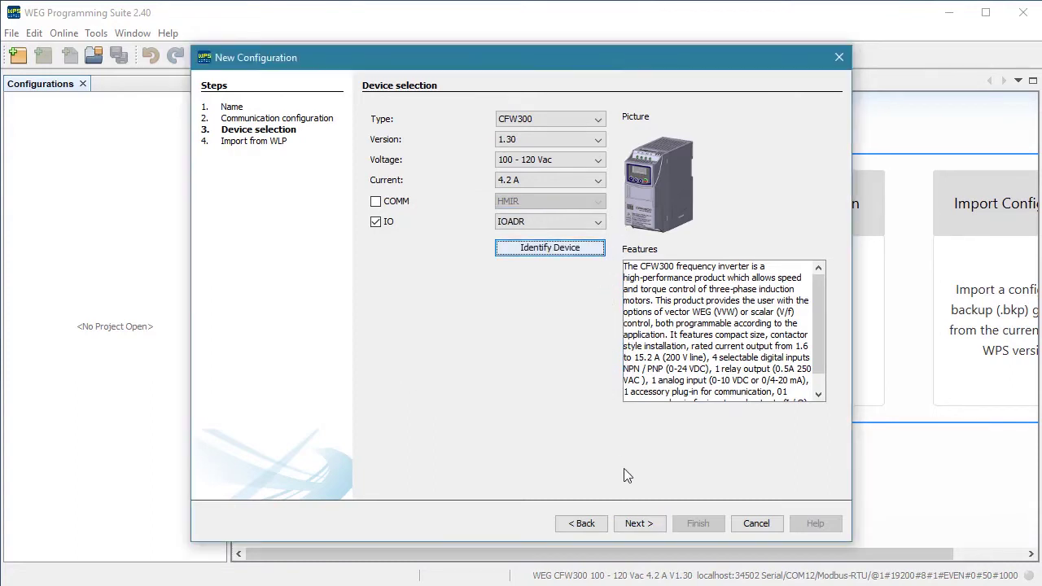
# Finish the wizard past the Import from WLP page and expand Pump_House in the tree.
pyautogui.click(639, 523)
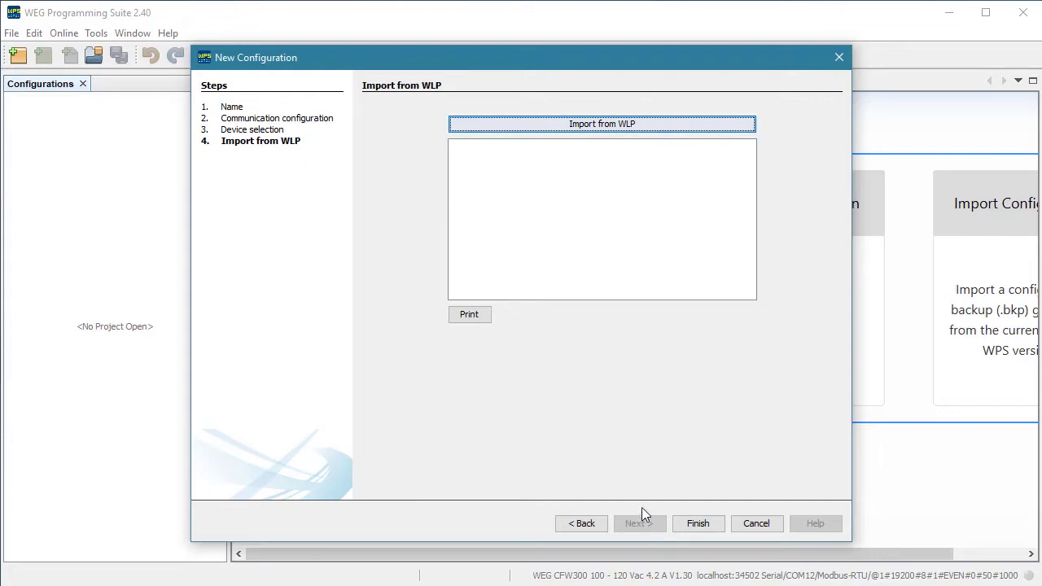
pyautogui.click(698, 524)
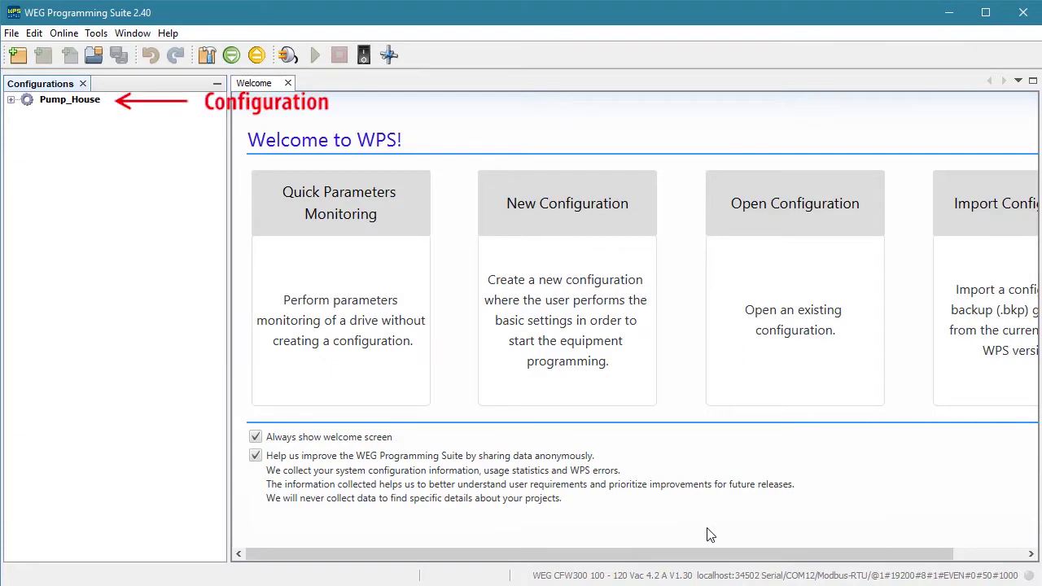
pyautogui.click(10, 99)
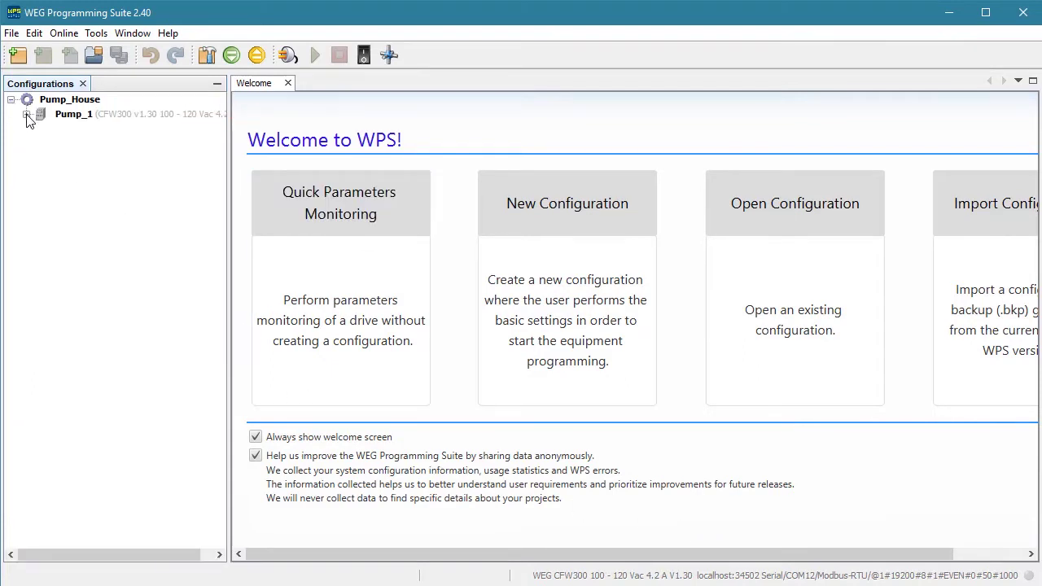
# Open Pump_1's parameter table and browse the HMI, Identification, Command, Motor Control and I/O groups.
pyautogui.click(27, 114)
pyautogui.click(41, 128)
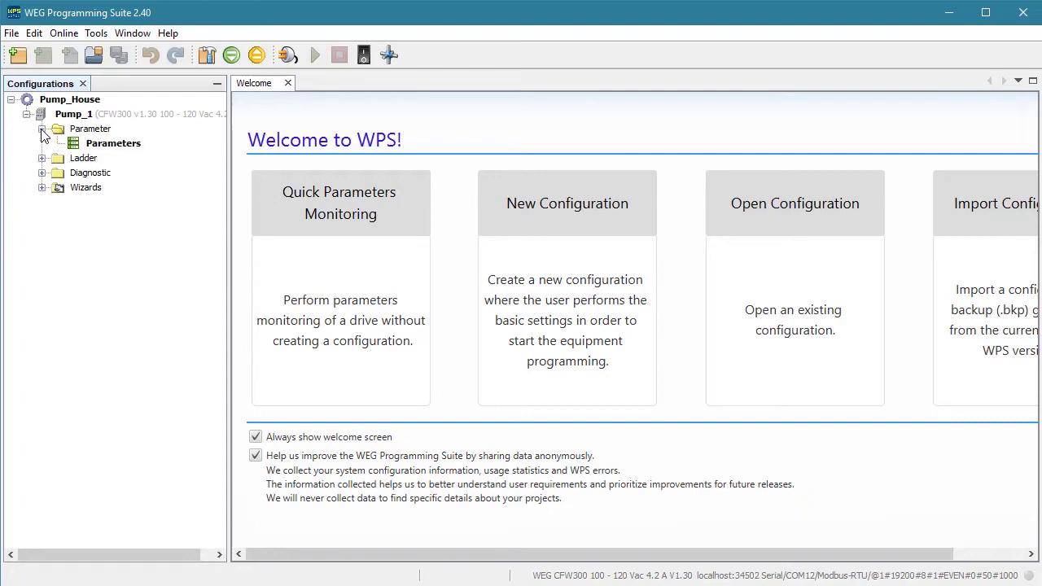
pyautogui.doubleClick(75, 149)
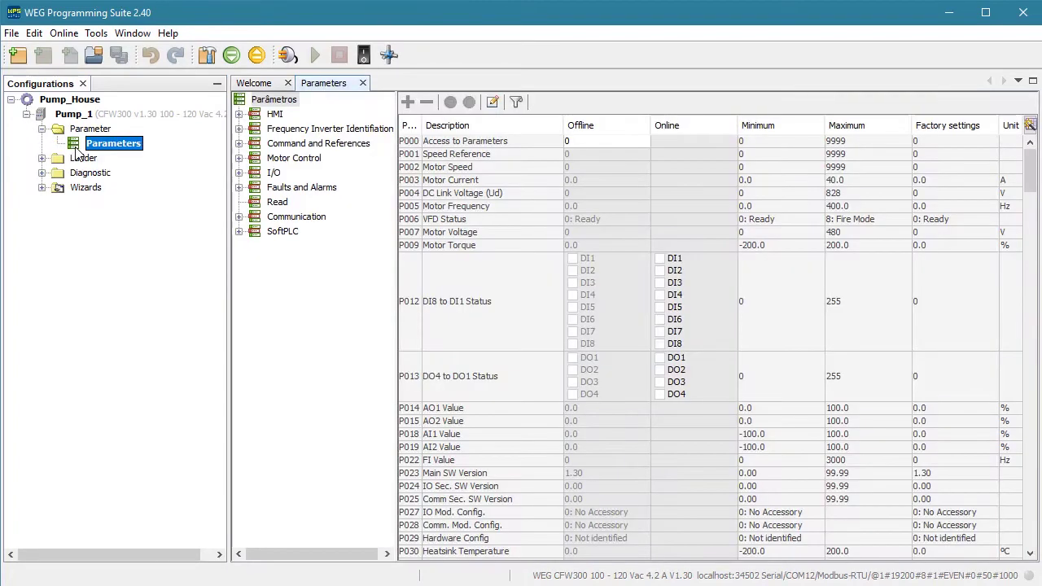
pyautogui.click(272, 115)
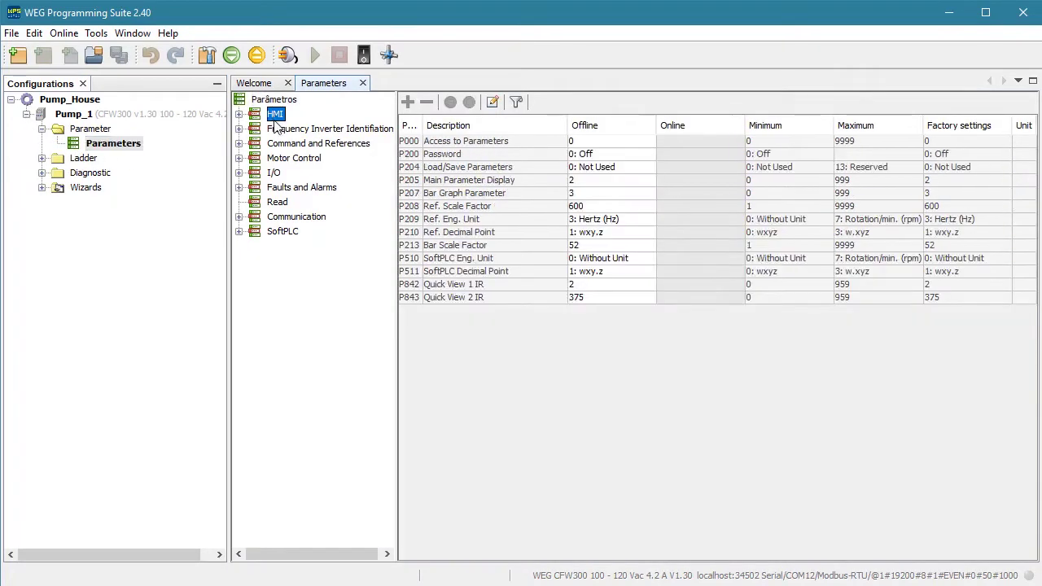
pyautogui.click(285, 136)
pyautogui.click(283, 144)
pyautogui.click(283, 158)
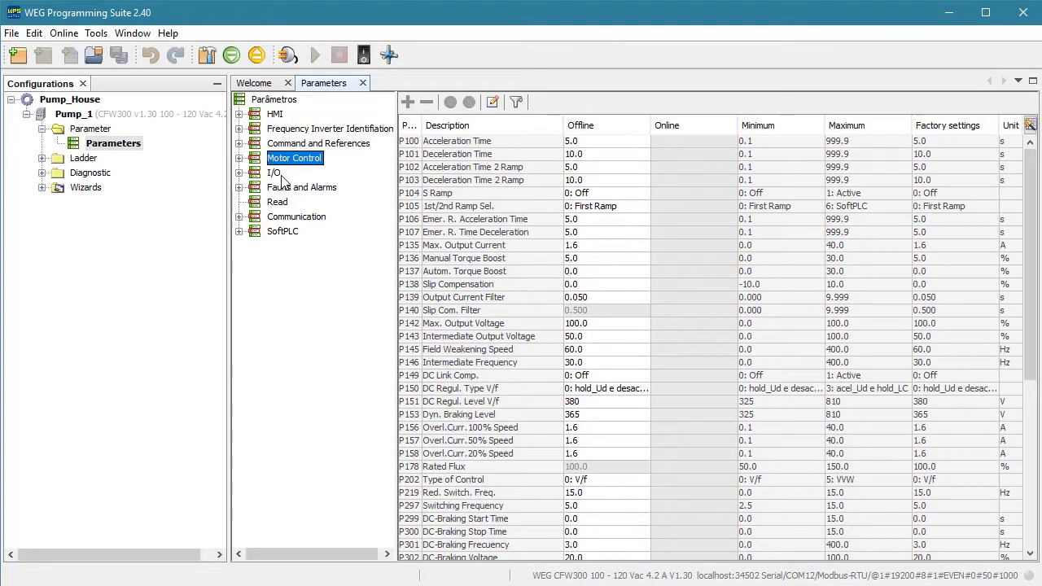
pyautogui.click(277, 174)
# Open the Main Ladder diagram under Ladder > Ladder Diagram.
pyautogui.click(42, 158)
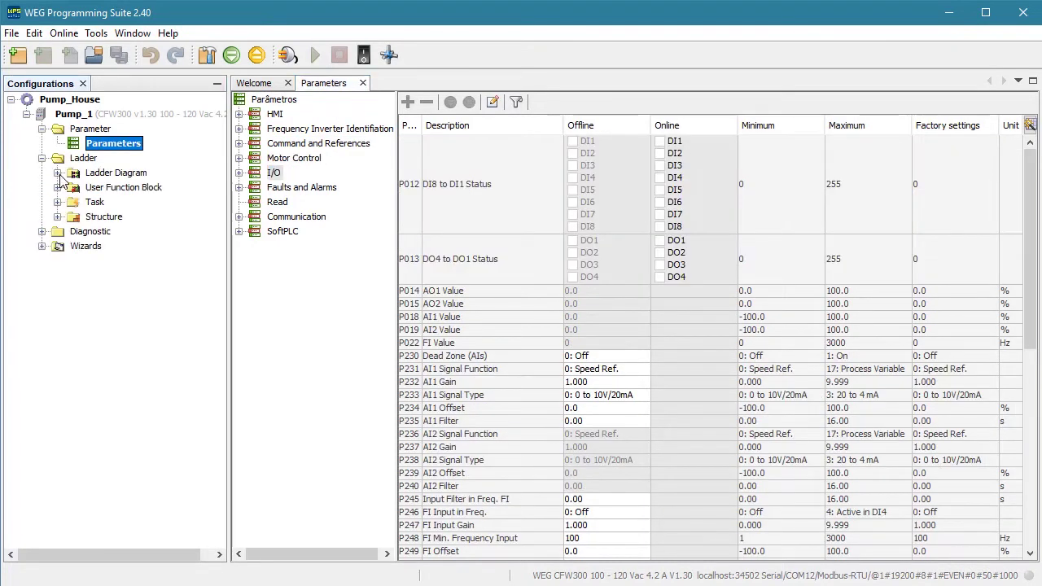
pyautogui.click(57, 172)
pyautogui.doubleClick(102, 189)
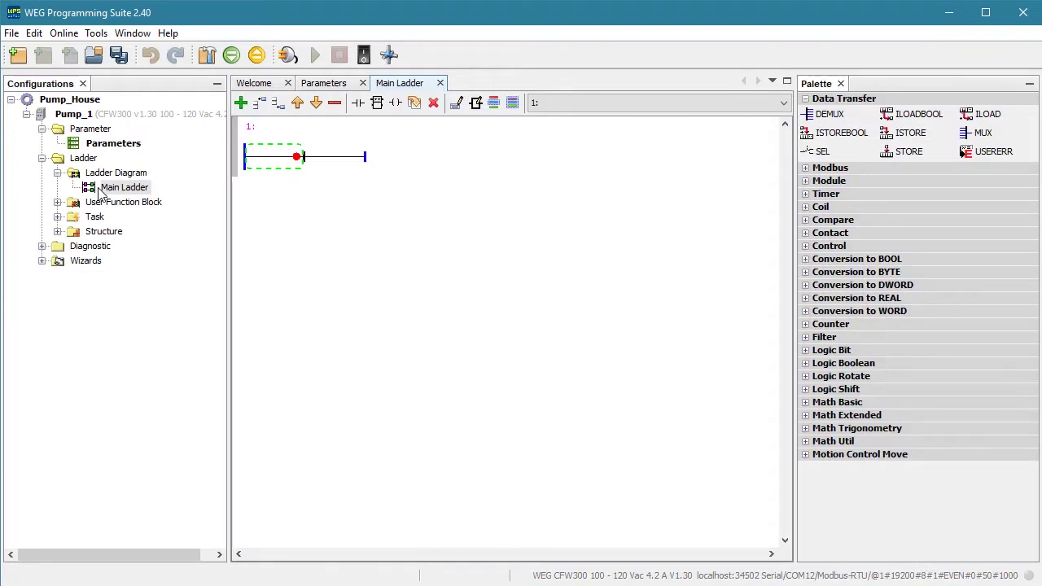
# Collapse Parameter and Ladder, expand Diagnostic and Wizards, and select Monitoring Variable.
pyautogui.click(41, 159)
pyautogui.click(41, 129)
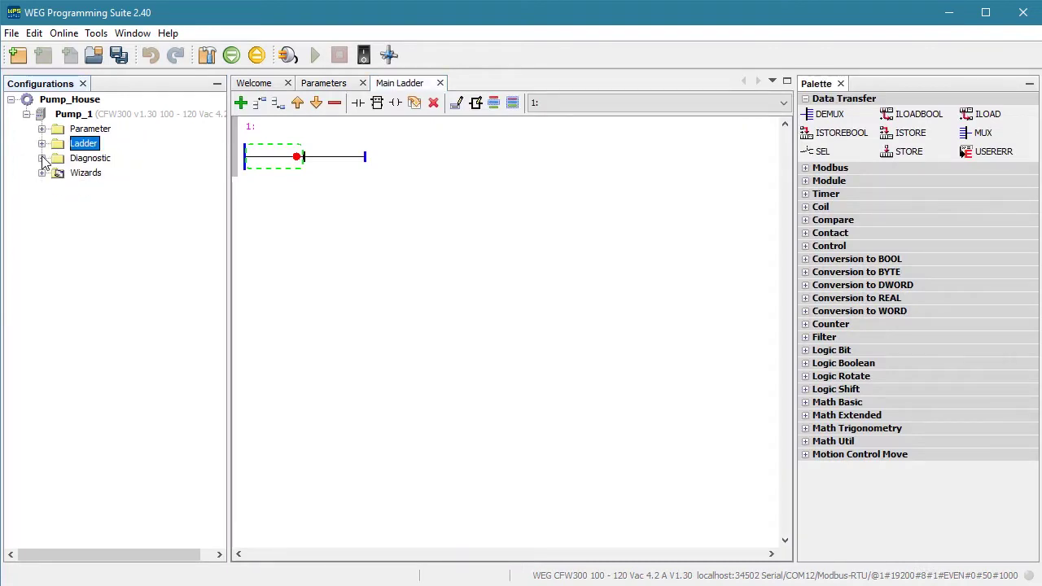
pyautogui.click(41, 159)
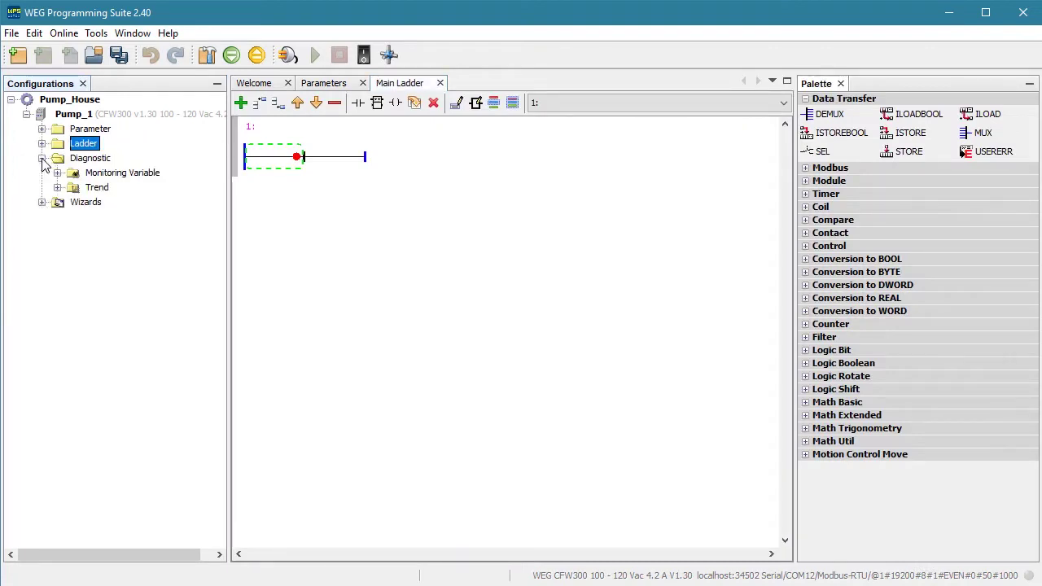
pyautogui.click(42, 203)
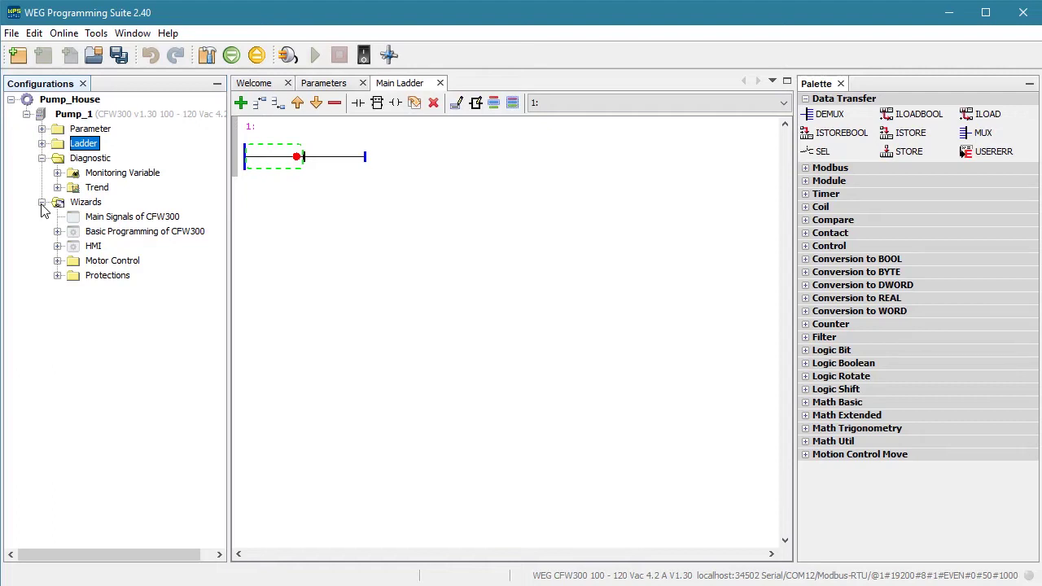
pyautogui.click(97, 173)
# Create a monitoring variables file named Motor_Speed and enlarge its panel.
pyautogui.rightClick(78, 174)
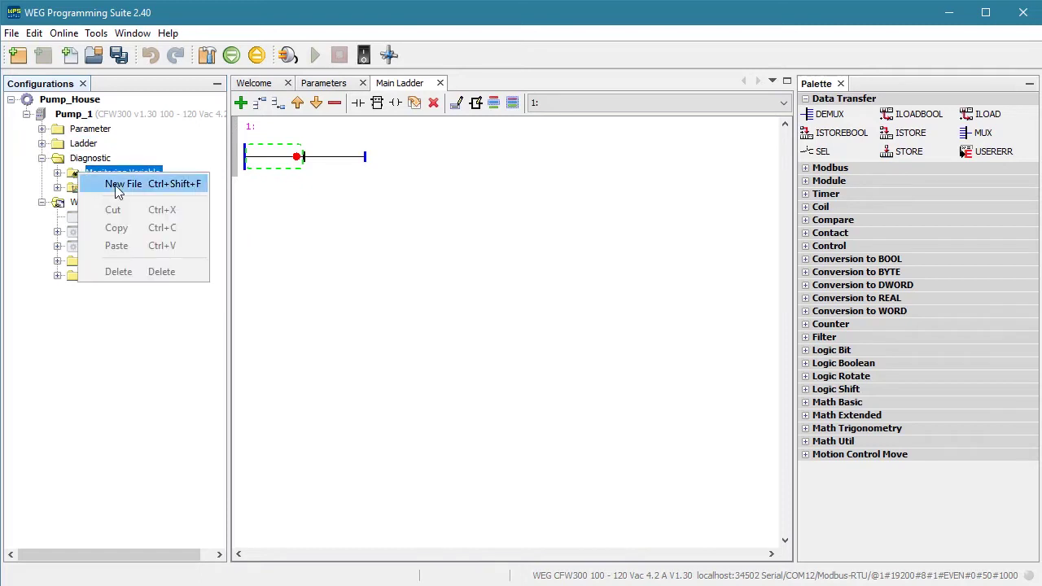
pyautogui.click(115, 184)
pyautogui.write('Motor_Speed')
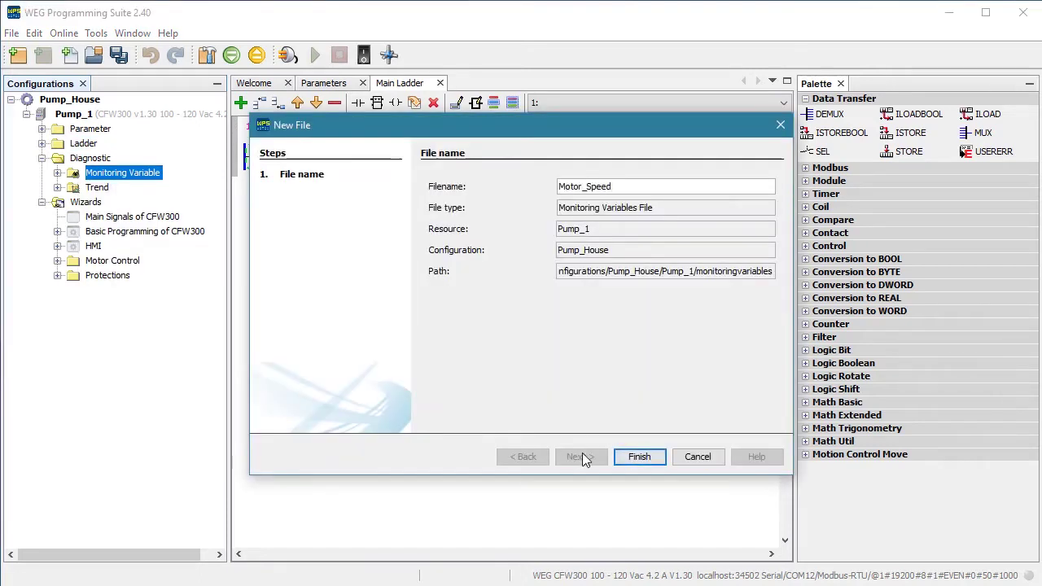
pyautogui.click(640, 458)
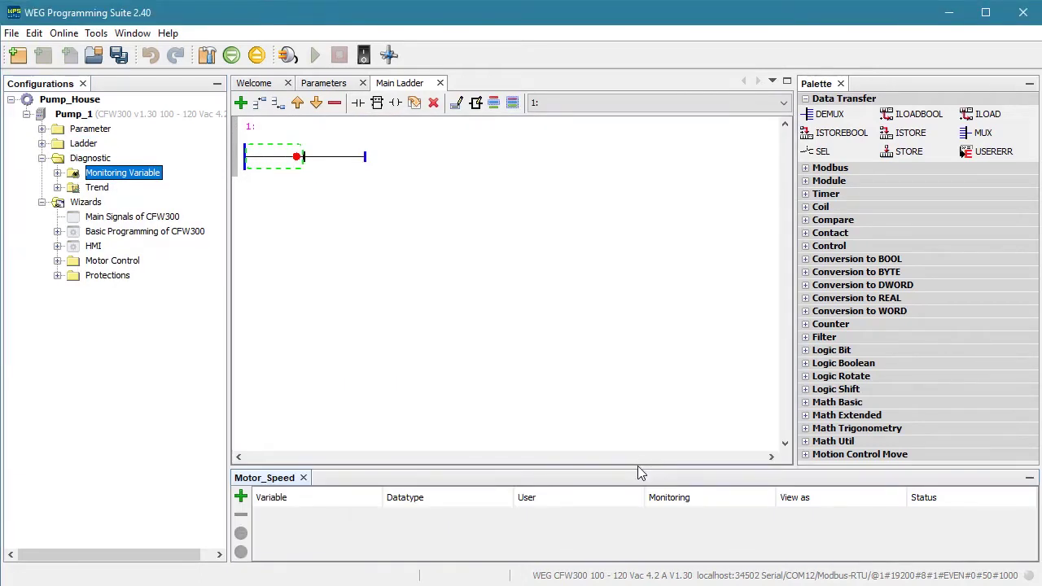
pyautogui.moveTo(640, 470); pyautogui.dragTo(637, 379)
# Add the GLOBAL variable PAR_003 - Motor Current to the Motor_Speed watch list.
pyautogui.click(241, 409)
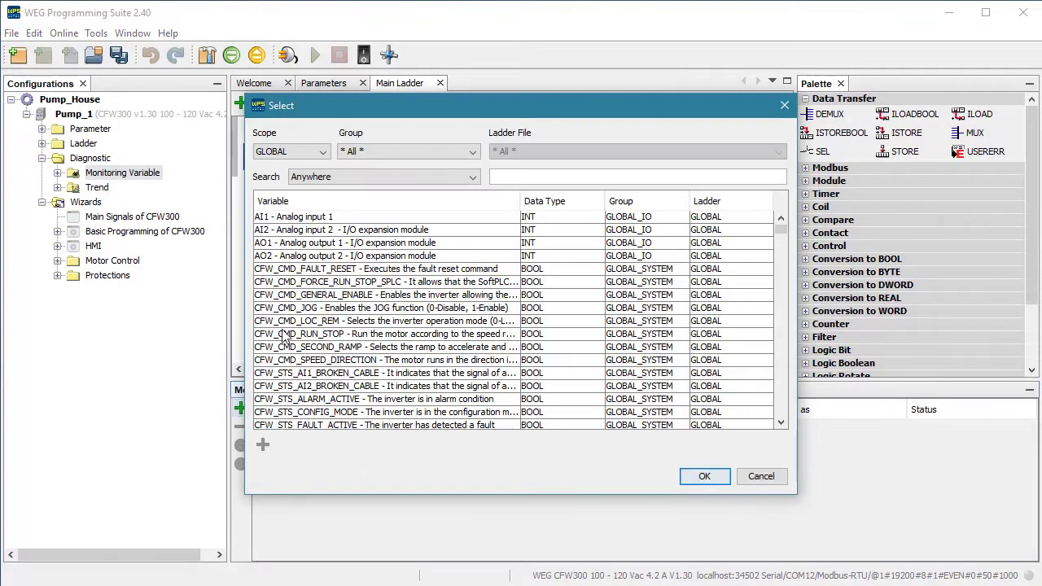
pyautogui.click(323, 151)
pyautogui.click(313, 174)
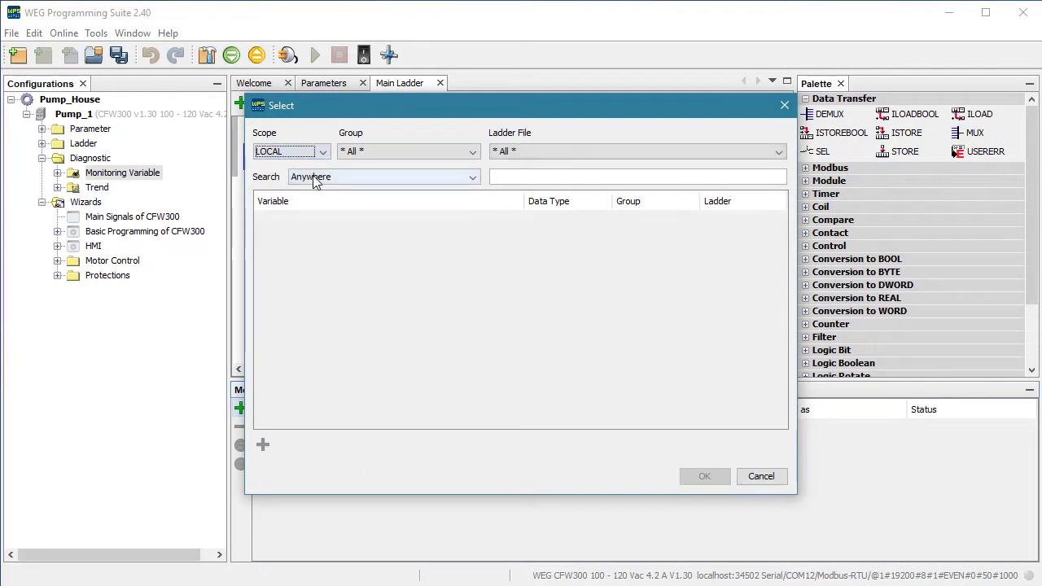
pyautogui.click(780, 152)
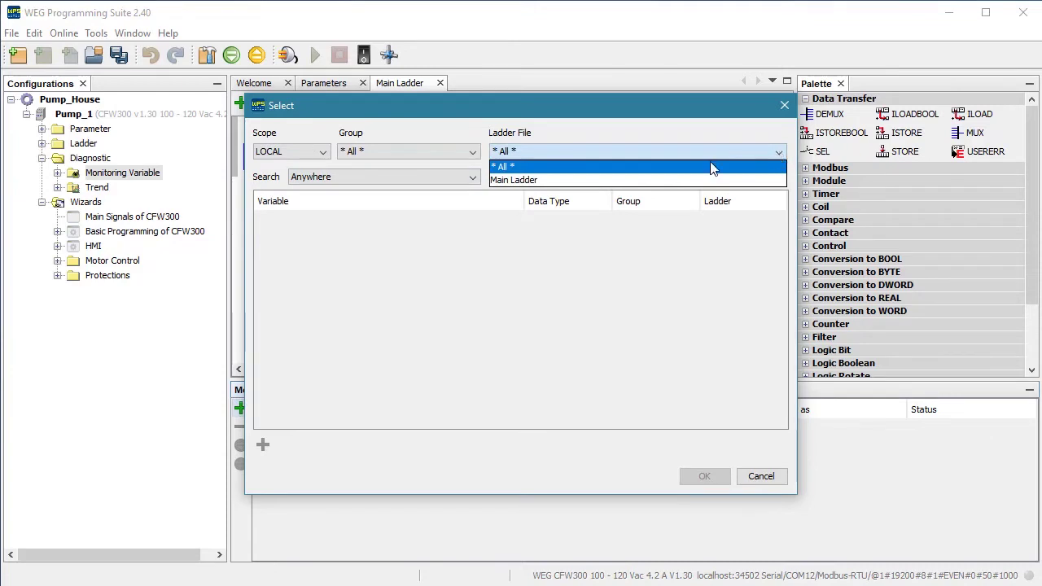
pyautogui.click(573, 180)
pyautogui.click(322, 152)
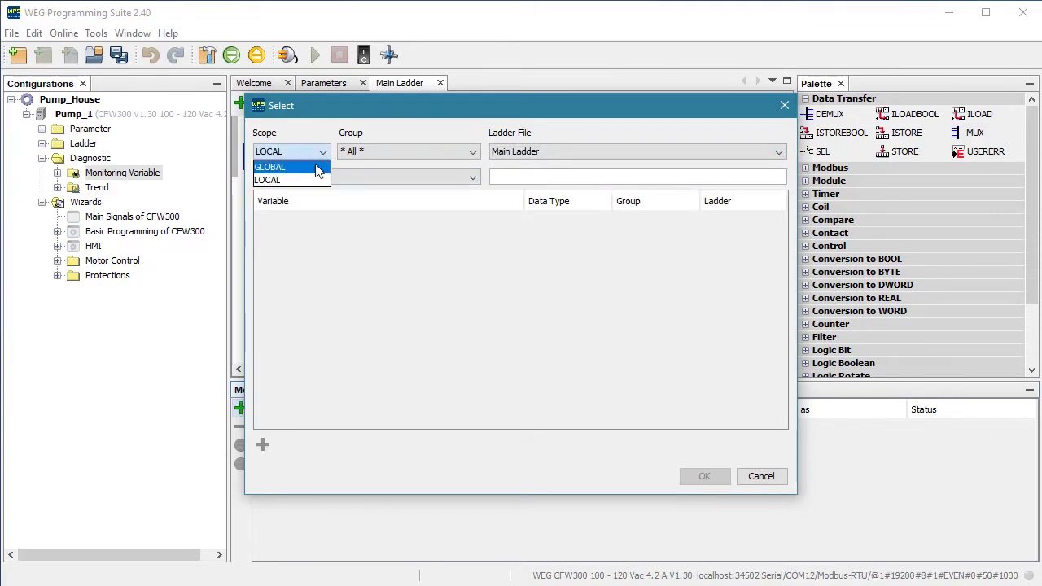
pyautogui.click(309, 162)
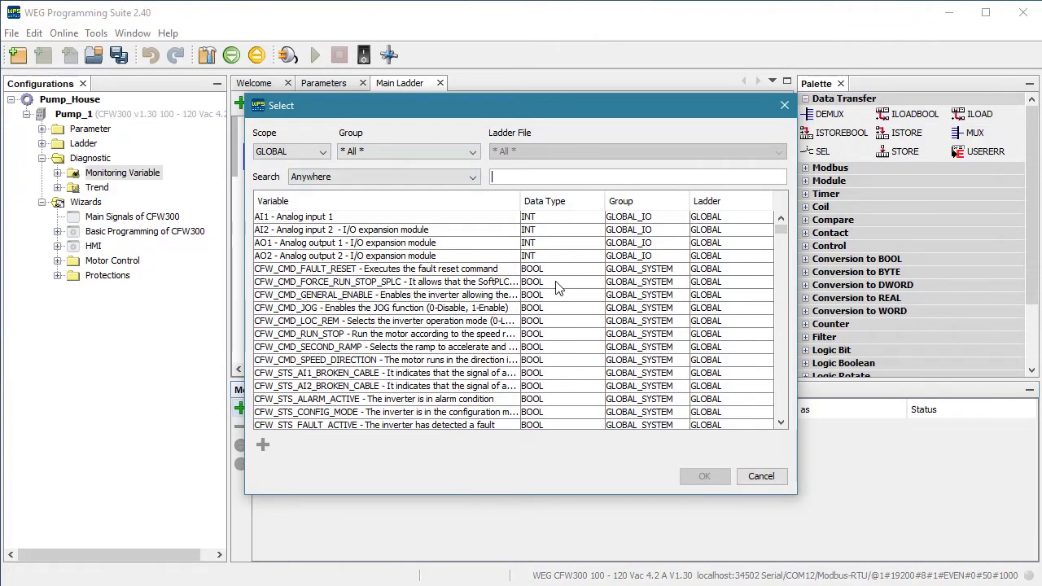
pyautogui.write('Current')
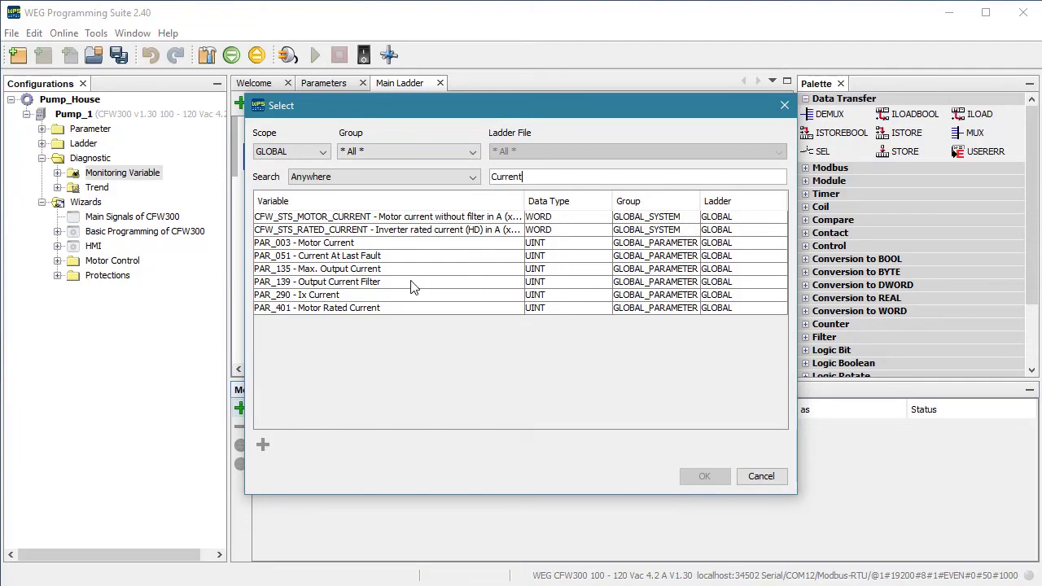
pyautogui.click(324, 244)
pyautogui.click(704, 477)
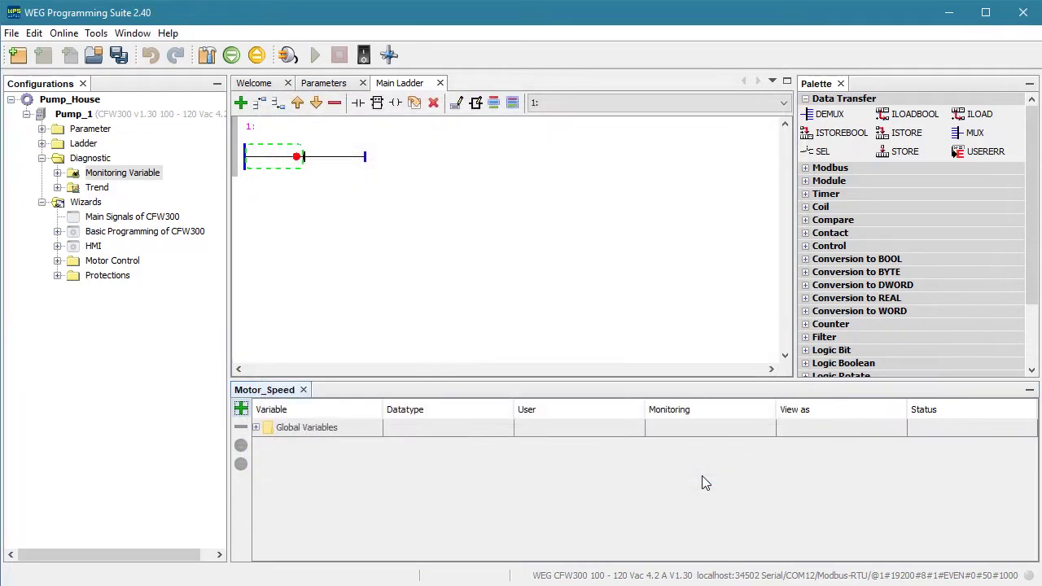
pyautogui.click(256, 428)
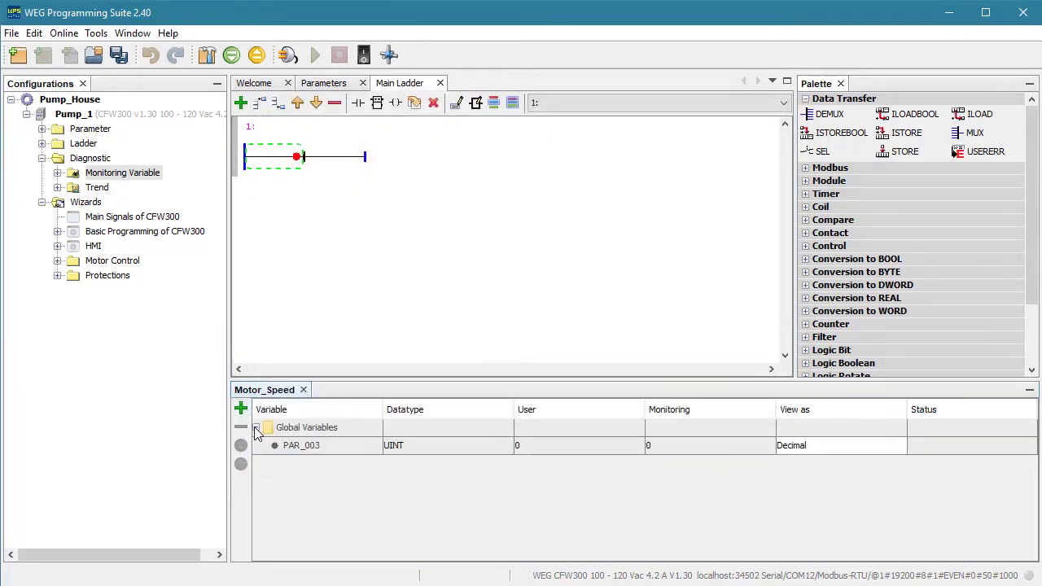
pyautogui.moveTo(334, 378); pyautogui.dragTo(334, 452)
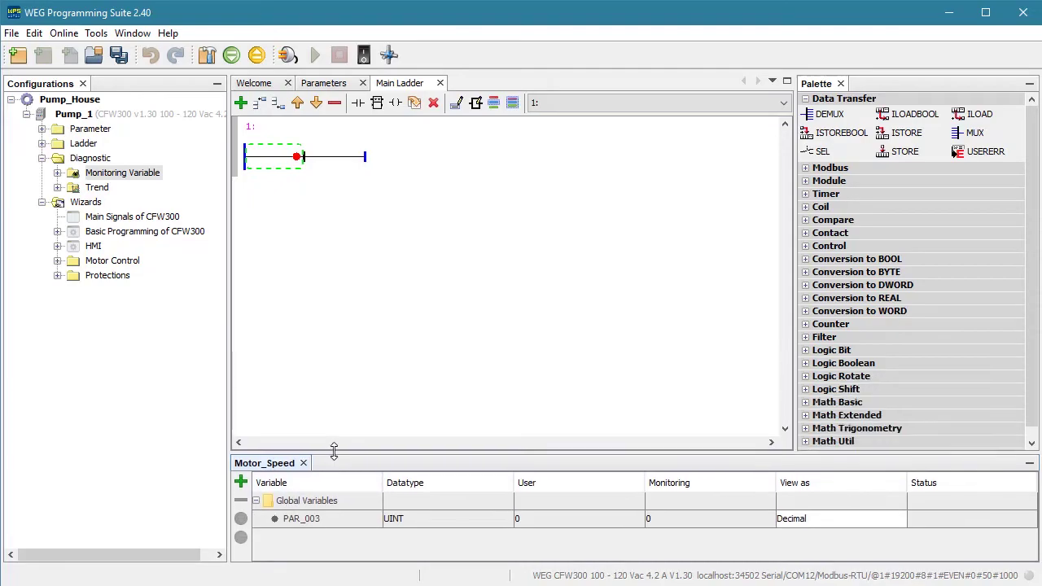
# Create a new trend file under Trend named Current_Trend.
pyautogui.click(91, 188)
pyautogui.rightClick(92, 188)
pyautogui.click(105, 205)
pyautogui.write('Current_Trend')
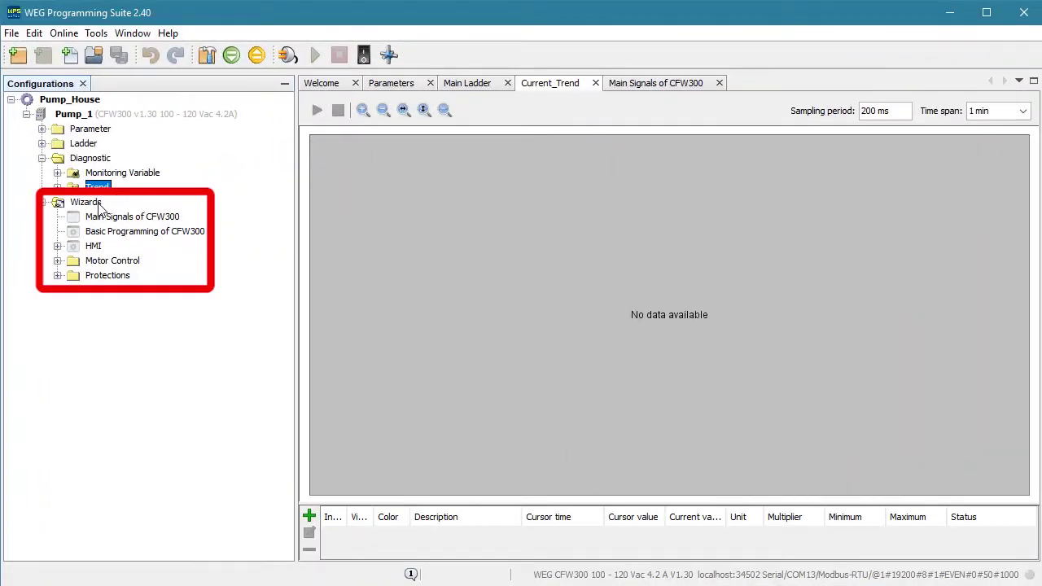
# Open the Main Signals of CFW300 wizard from the Wizards folder.
pyautogui.click(96, 203)
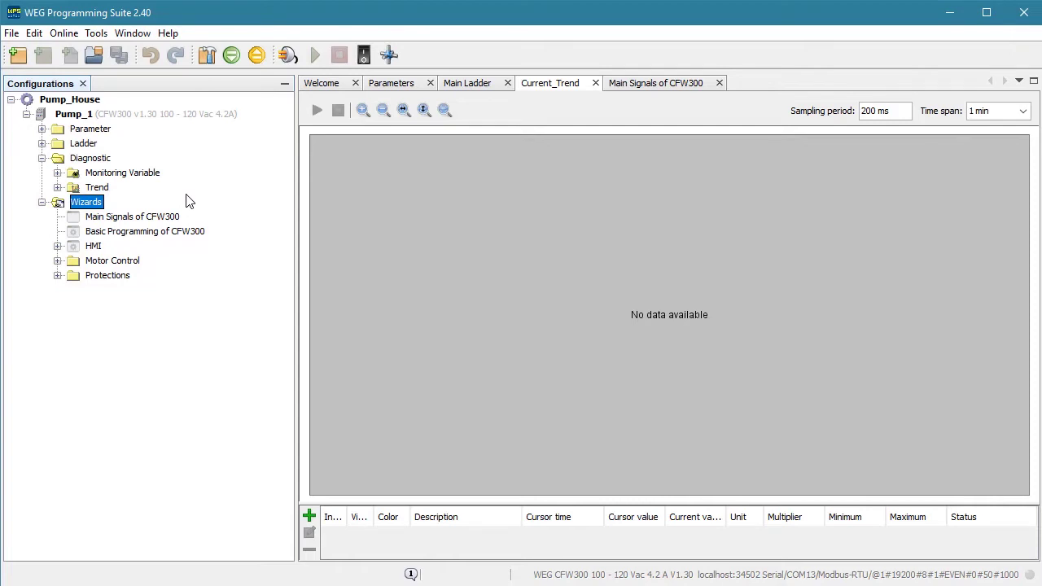
pyautogui.doubleClick(128, 219)
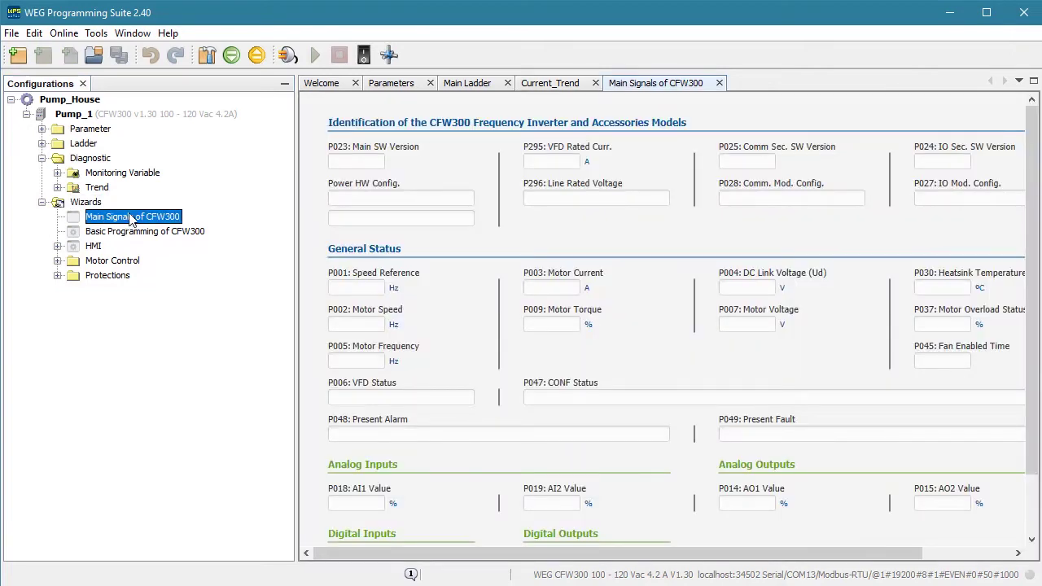
# Go online with the CFW300 to see live Main Signals values, then open Basic Programming of CFW300.
pyautogui.click(289, 62)
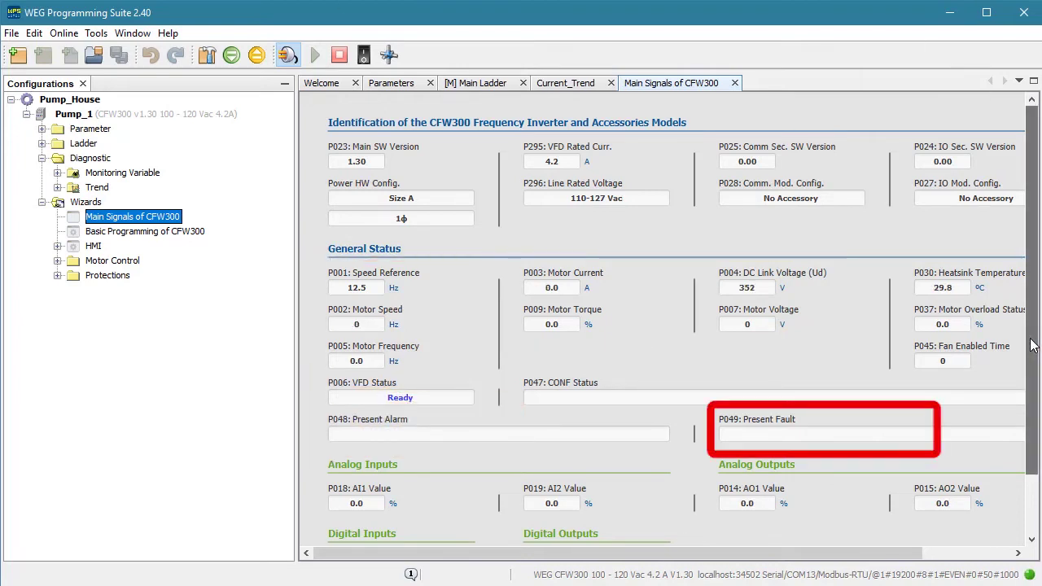
pyautogui.moveTo(1030, 346)
pyautogui.mouseDown()
pyautogui.moveTo(1034, 450)
pyautogui.moveTo(1038, 330)
pyautogui.mouseUp()
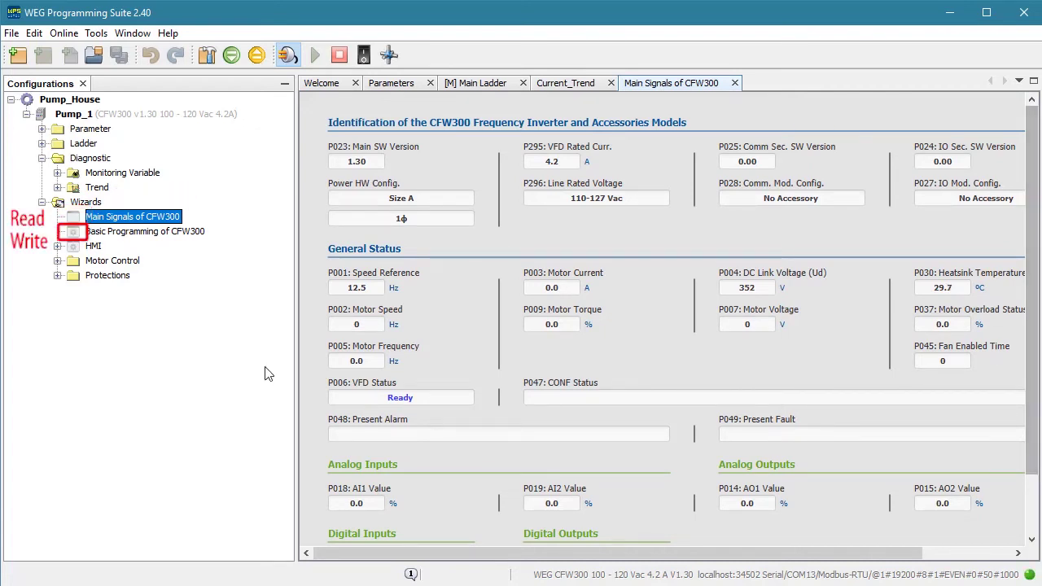
pyautogui.doubleClick(102, 232)
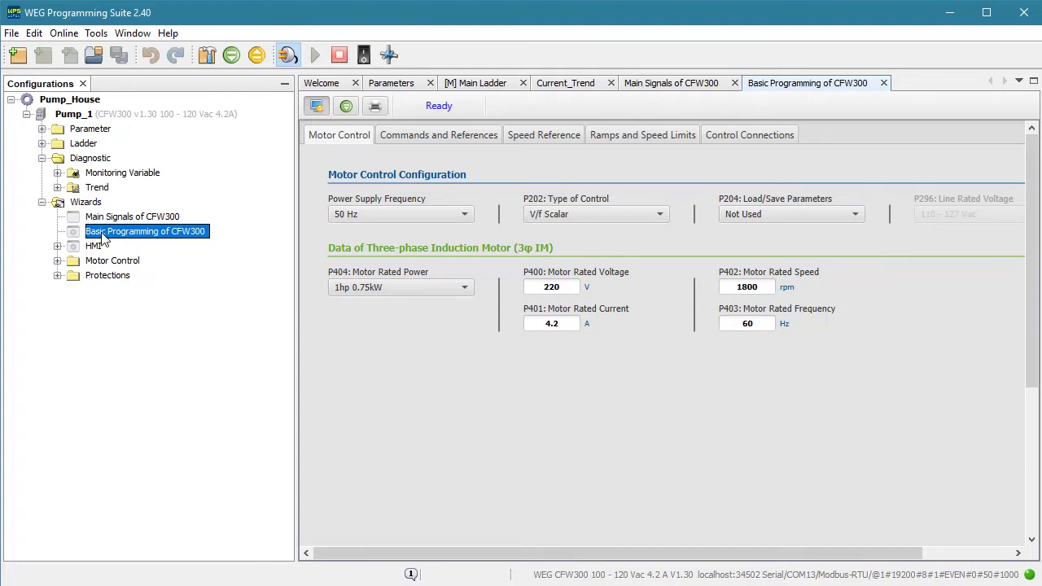
# Read the current parameter values from the CFW300 drive into the Basic Programming wizard.
pyautogui.click(318, 106)
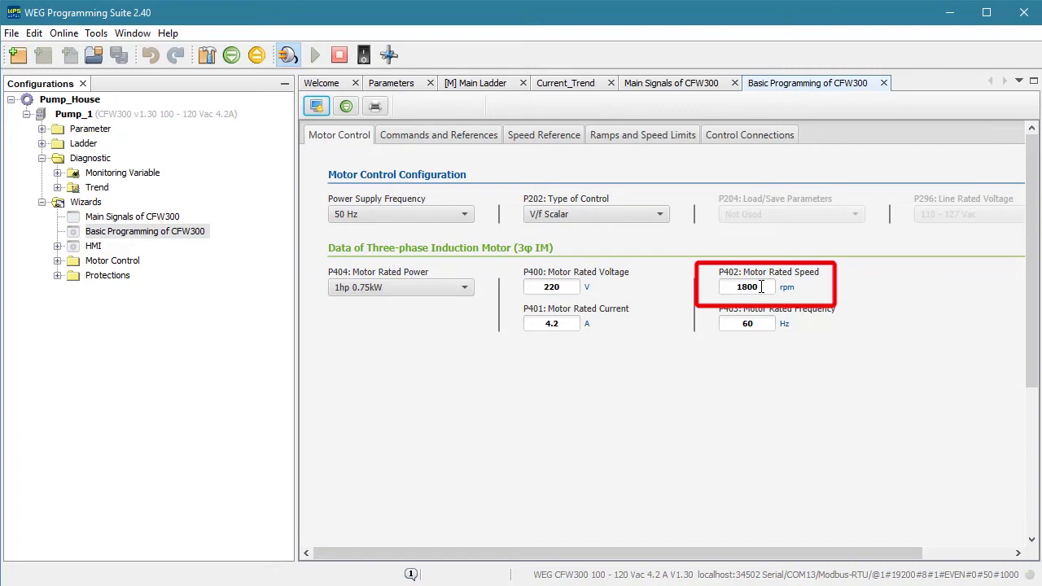
# Set P402 Motor Rated Speed to 1725 rpm and write it to the CFW300.
pyautogui.doubleClick(720, 291)
pyautogui.write('1725')
pyautogui.click(347, 105)
pyautogui.click(285, 298)
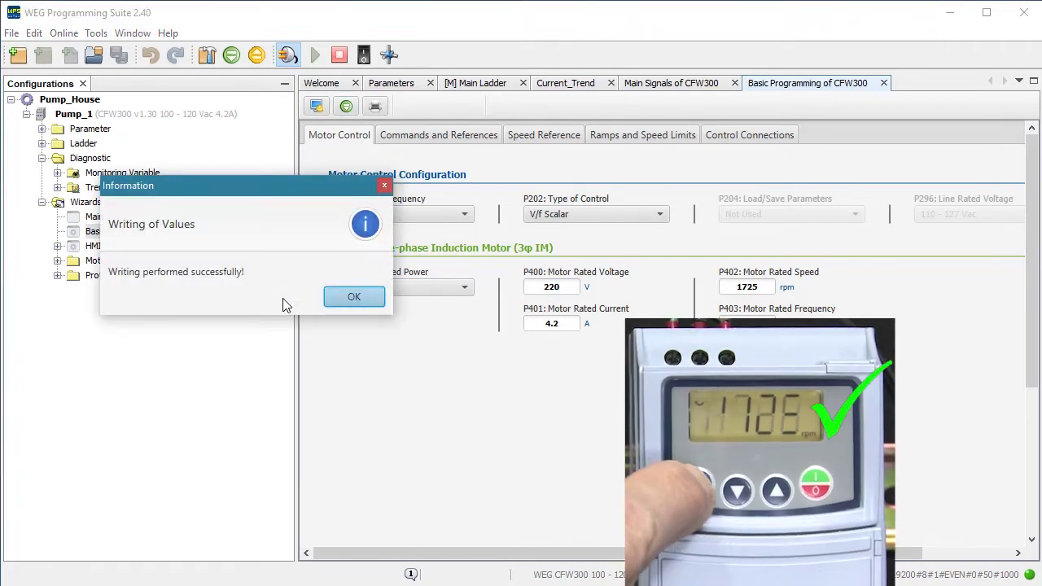
pyautogui.click(354, 298)
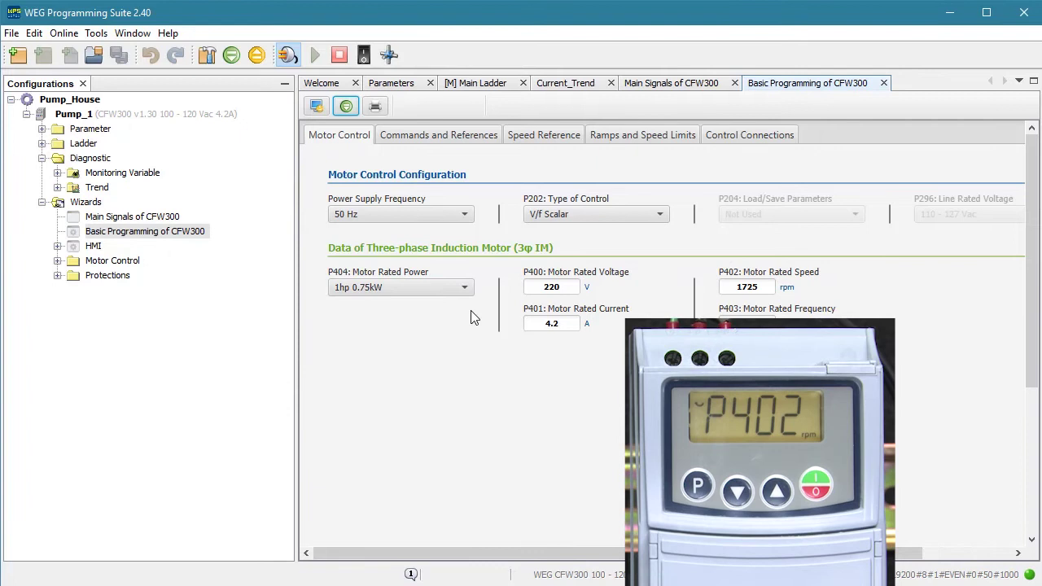
# Change P402 Motor Rated Speed to 2000 rpm and write it to the drive.
pyautogui.doubleClick(745, 287)
pyautogui.write('2000')
pyautogui.click(346, 106)
pyautogui.click(282, 297)
pyautogui.click(347, 105)
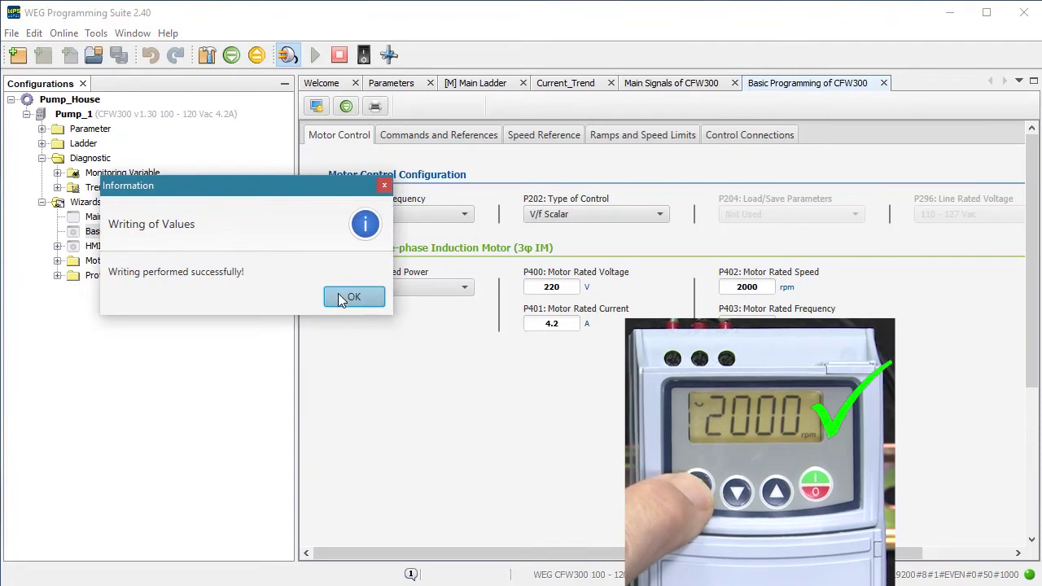
pyautogui.click(342, 297)
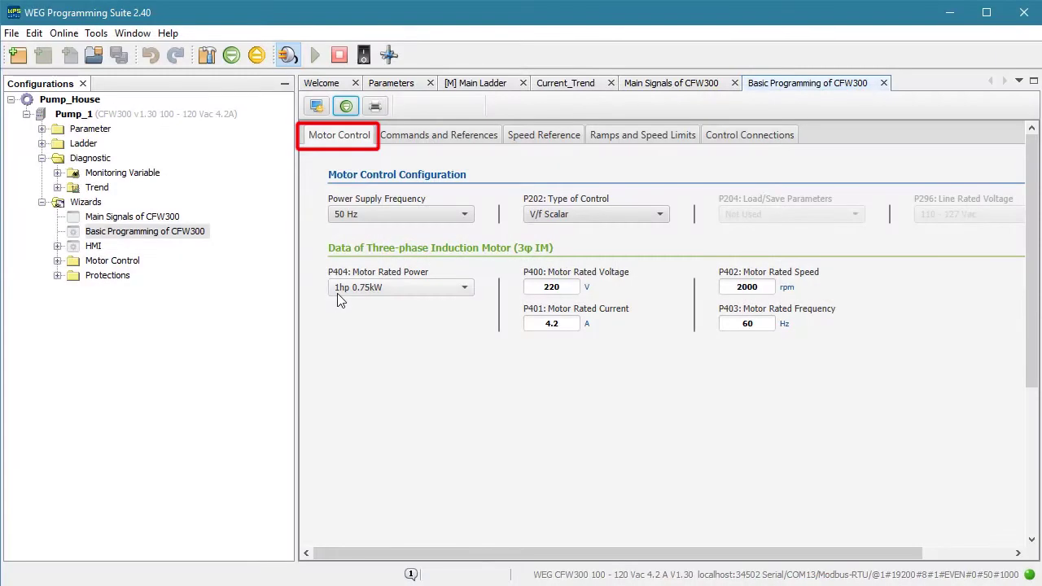
# Review the Commands, Speed Reference, Ramps and Control Connections pages, then open the HMI wizard.
pyautogui.click(424, 138)
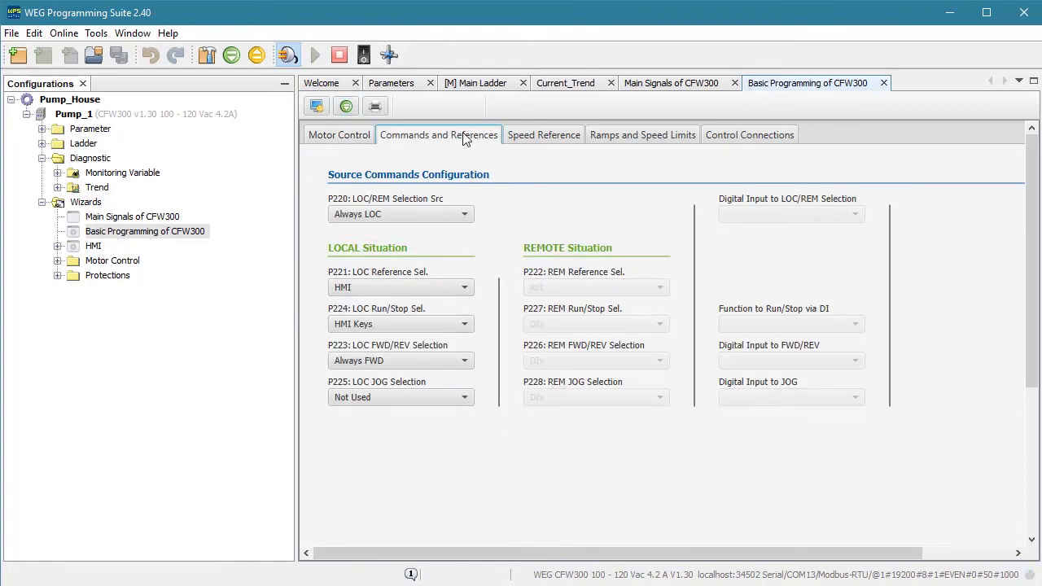
pyautogui.click(542, 138)
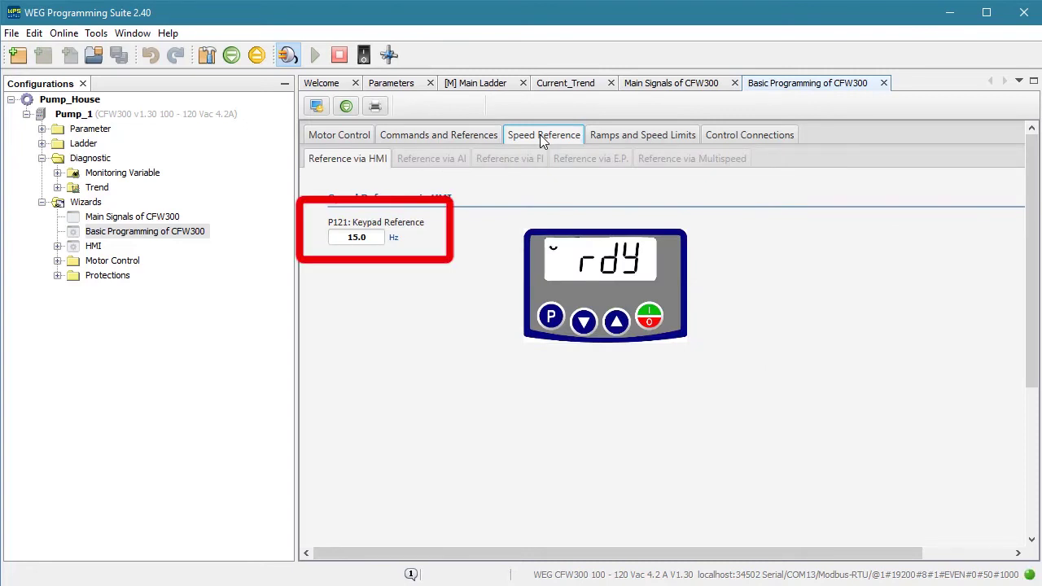
pyautogui.click(634, 136)
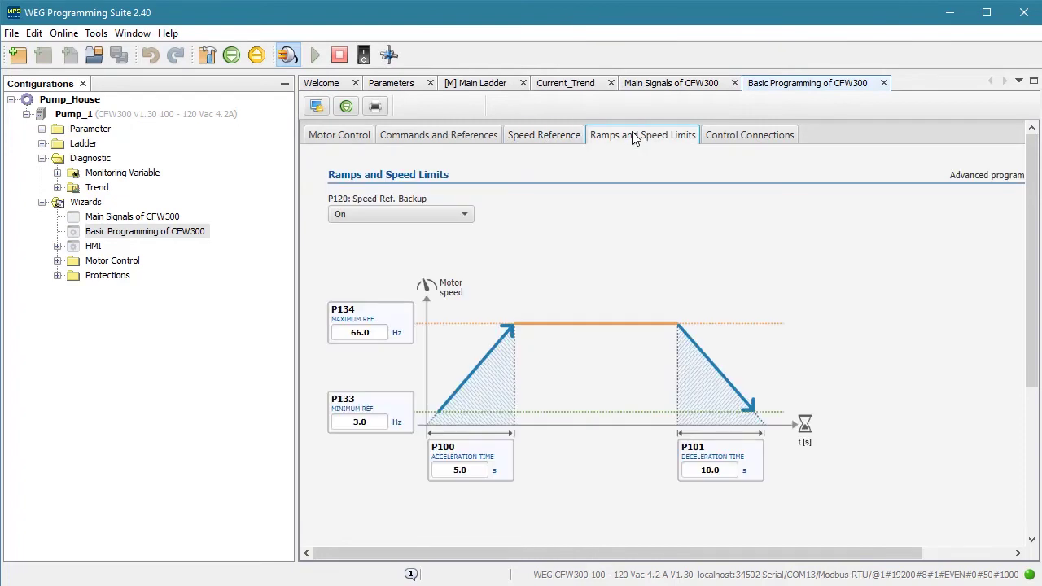
pyautogui.click(763, 136)
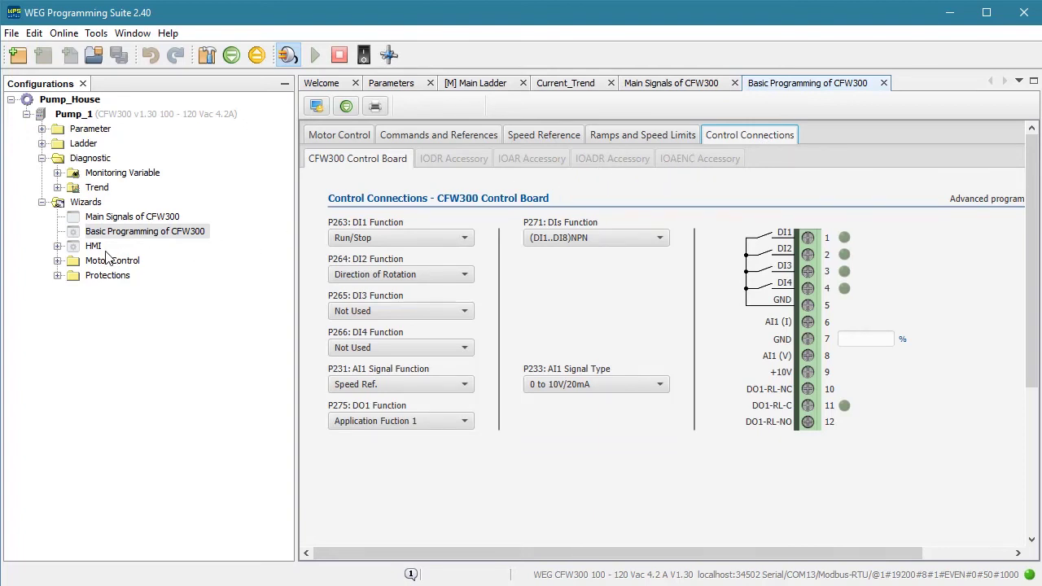
pyautogui.doubleClick(79, 252)
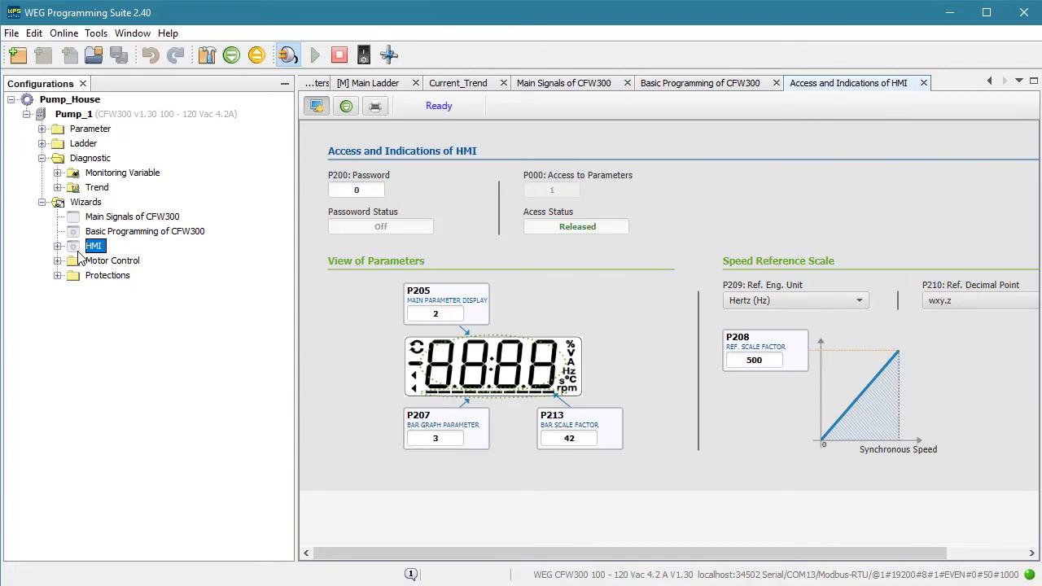
# Open the V/f, Quadratic V/f and VVW Vector Control wizards under Motor Control.
pyautogui.doubleClick(75, 262)
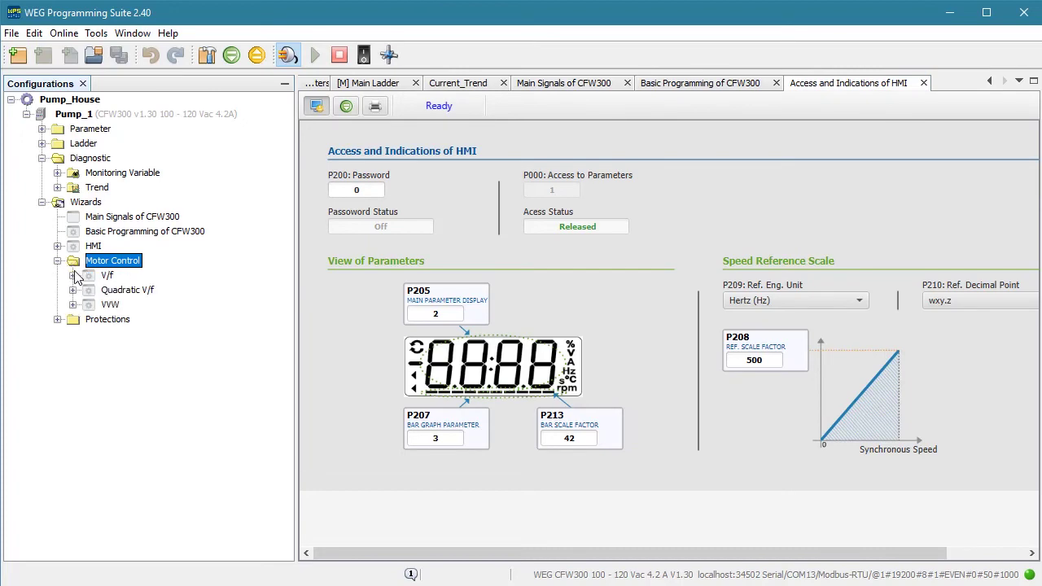
pyautogui.doubleClick(87, 277)
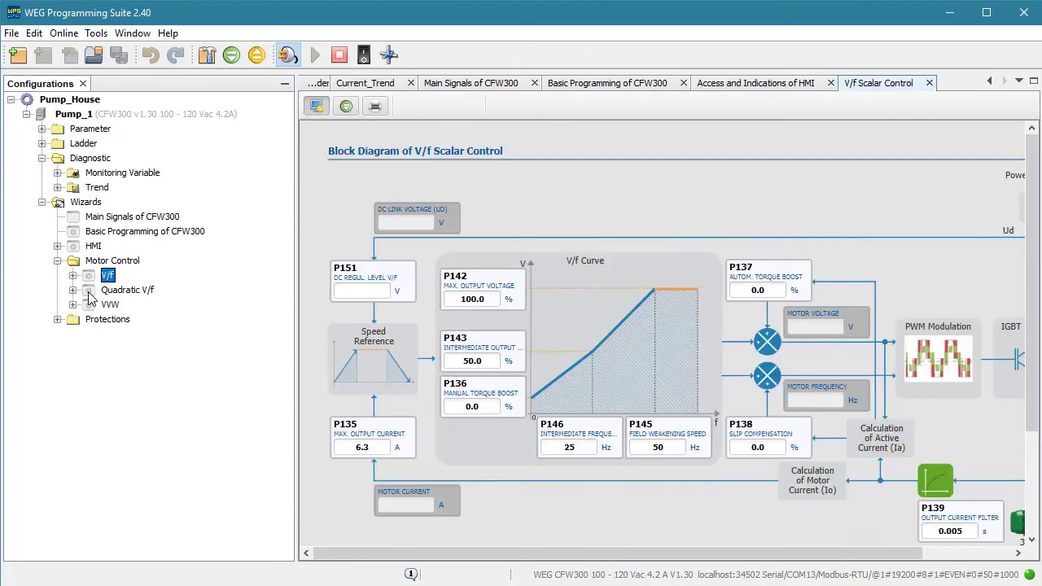
pyautogui.doubleClick(90, 292)
pyautogui.click(94, 305)
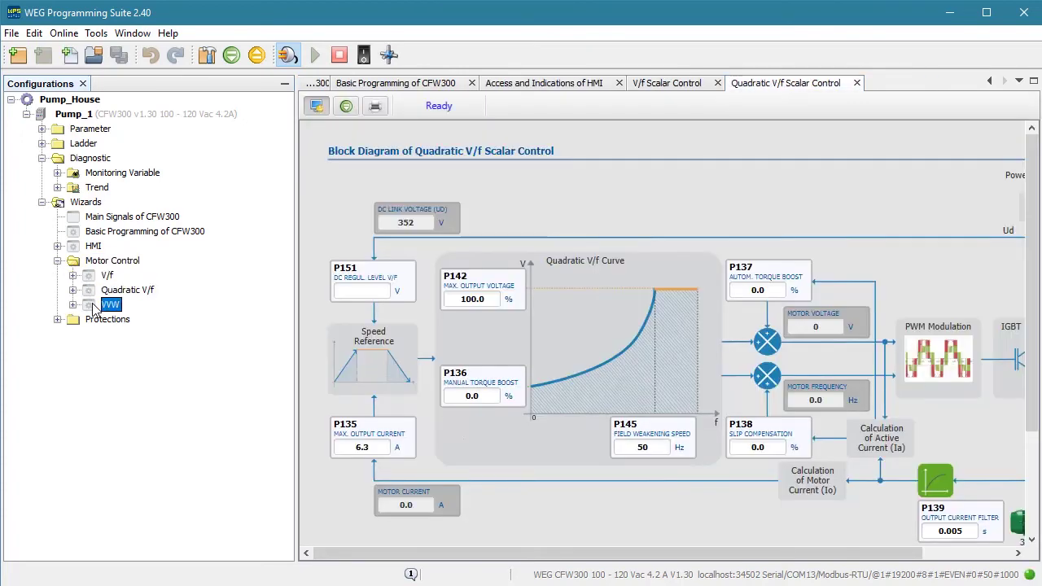
pyautogui.doubleClick(94, 305)
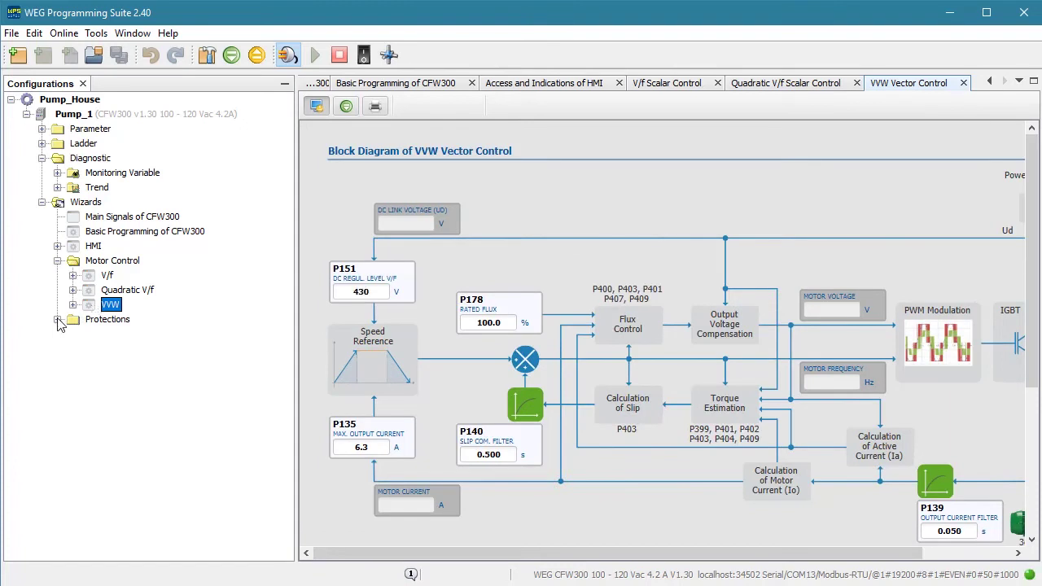
# Open the Protection of Motor wizard and bring up the Pump_House context menu.
pyautogui.click(57, 320)
pyautogui.doubleClick(109, 348)
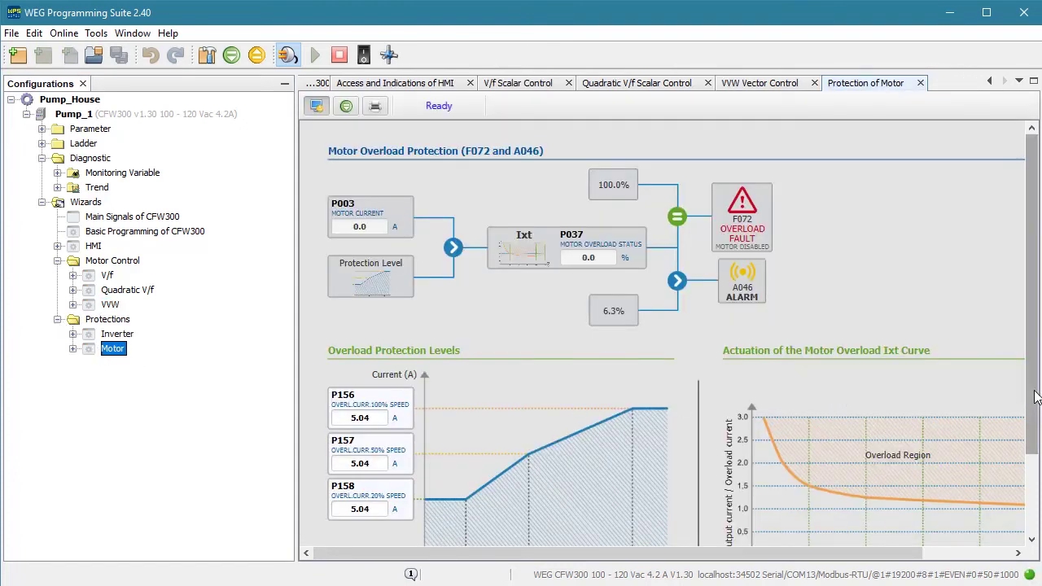
pyautogui.moveTo(1032, 402); pyautogui.dragTo(1033, 366)
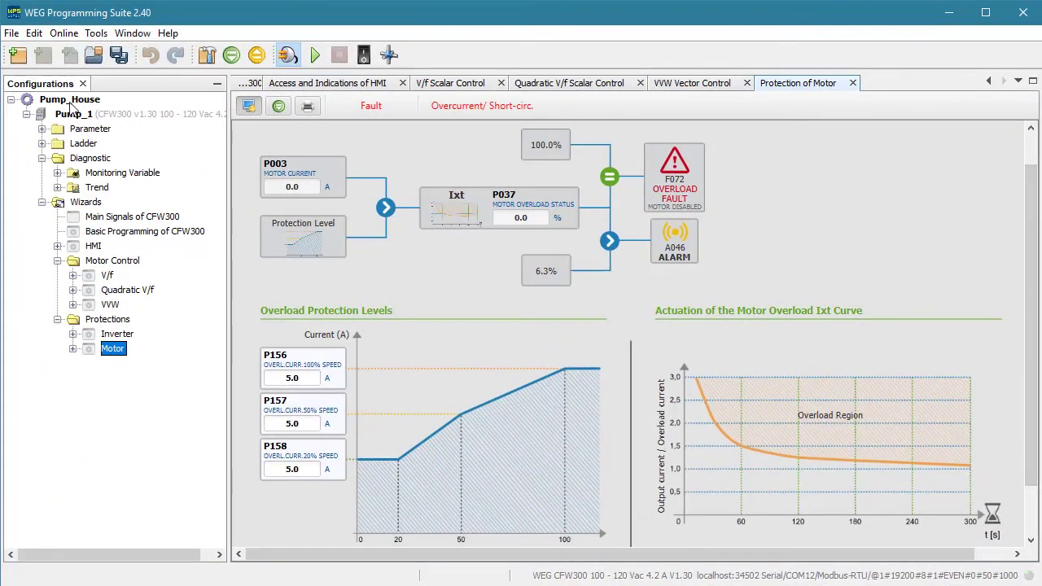
pyautogui.rightClick(61, 100)
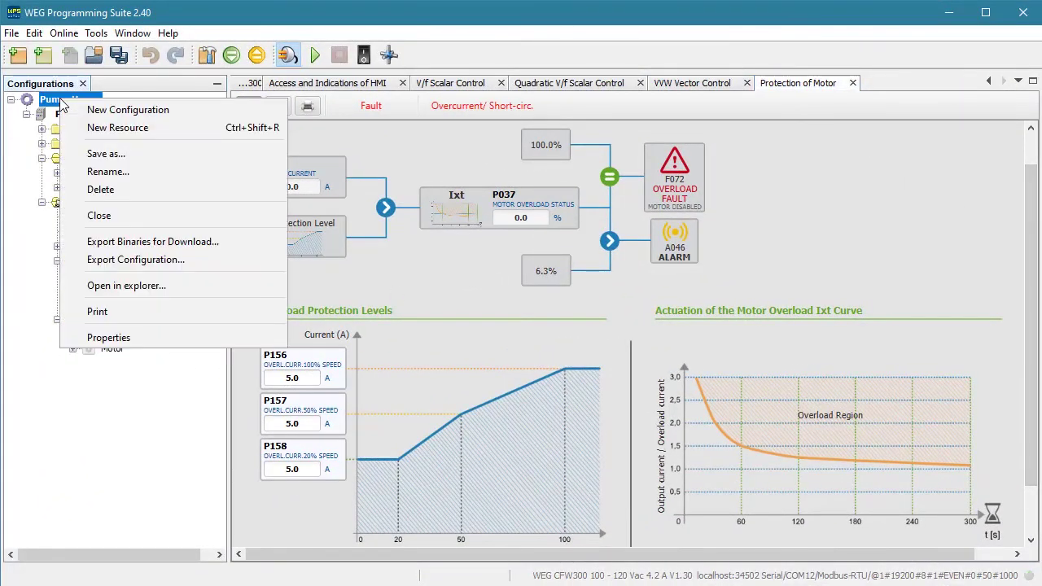
pyautogui.click(119, 130)
pyautogui.write('Pump_2')
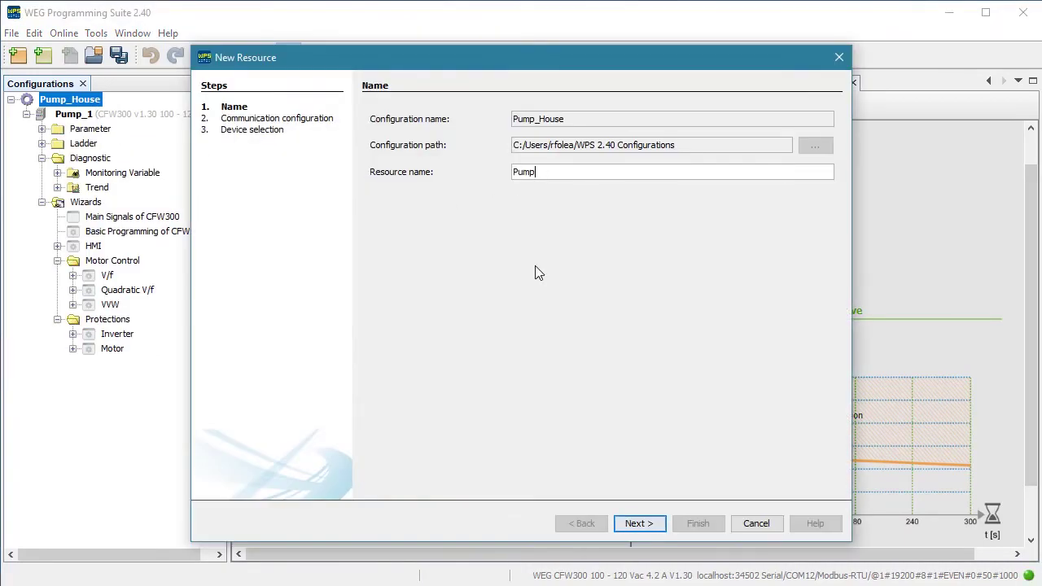
pyautogui.press('Return')
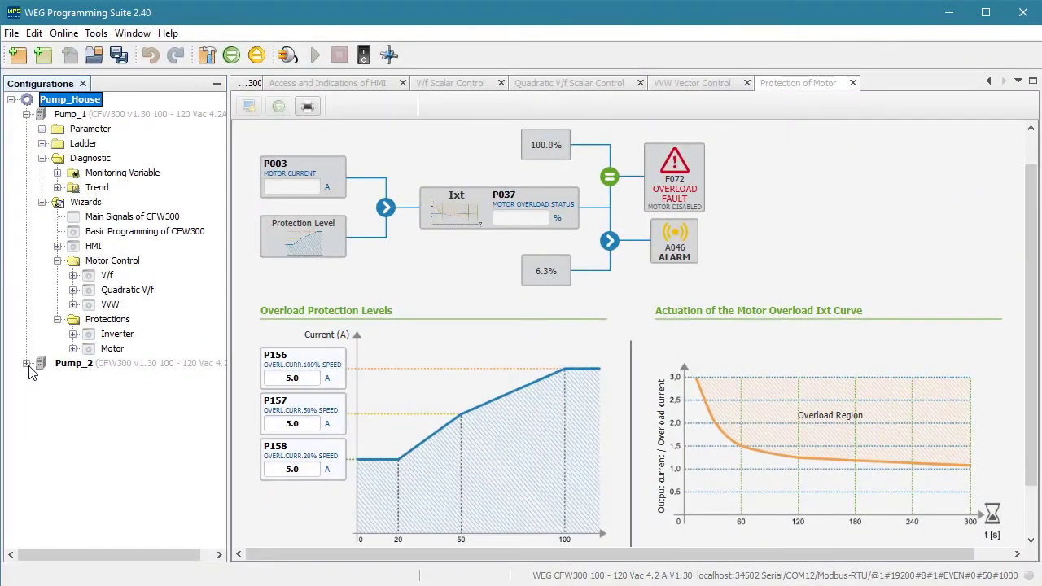
pyautogui.click(26, 364)
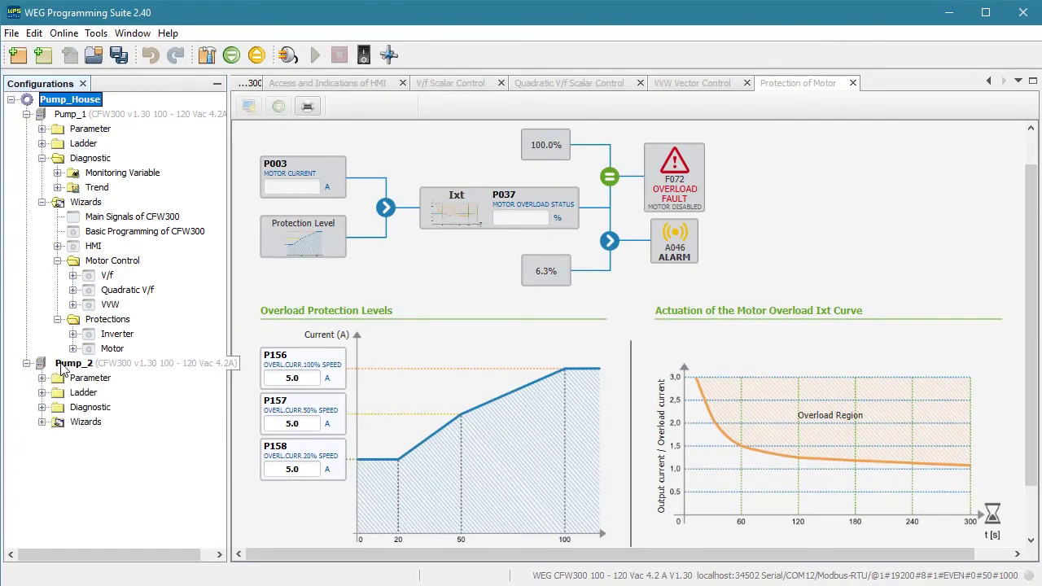
pyautogui.rightClick(65, 366)
pyautogui.click(120, 463)
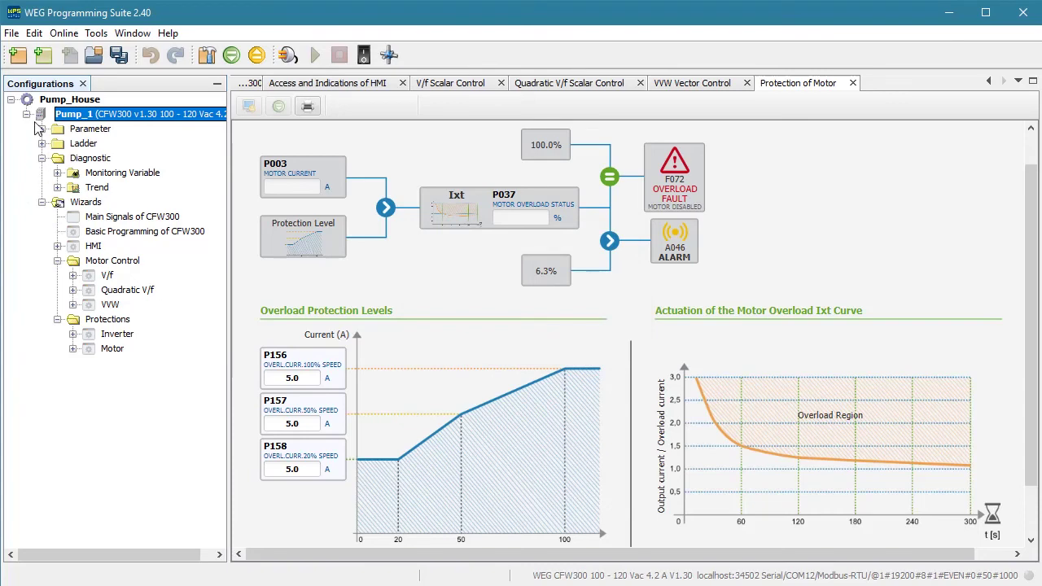
# Create a new configuration named Irrigation_System.
pyautogui.click(11, 33)
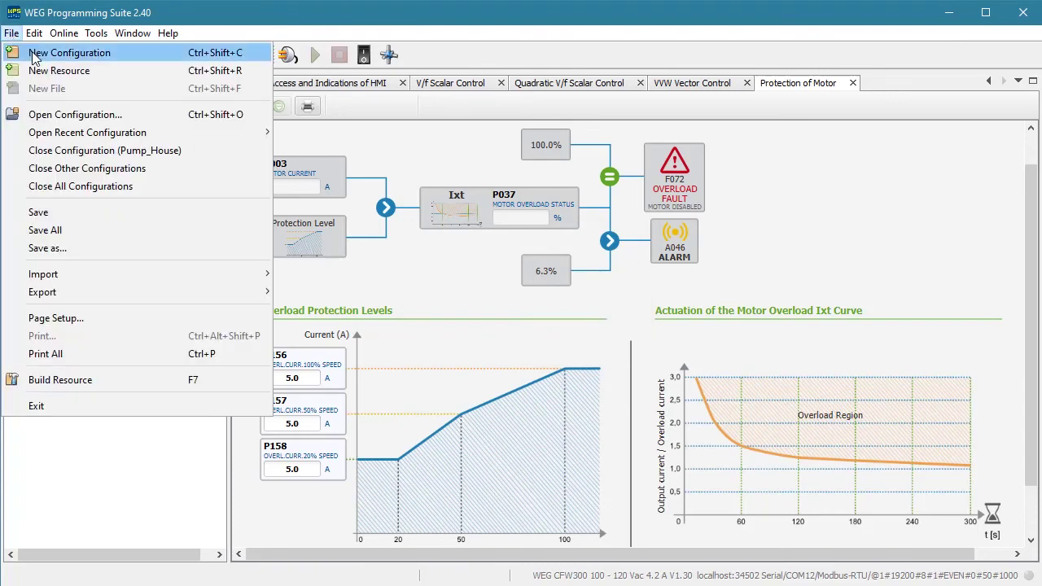
pyautogui.click(57, 50)
pyautogui.write('Irrigation_System')
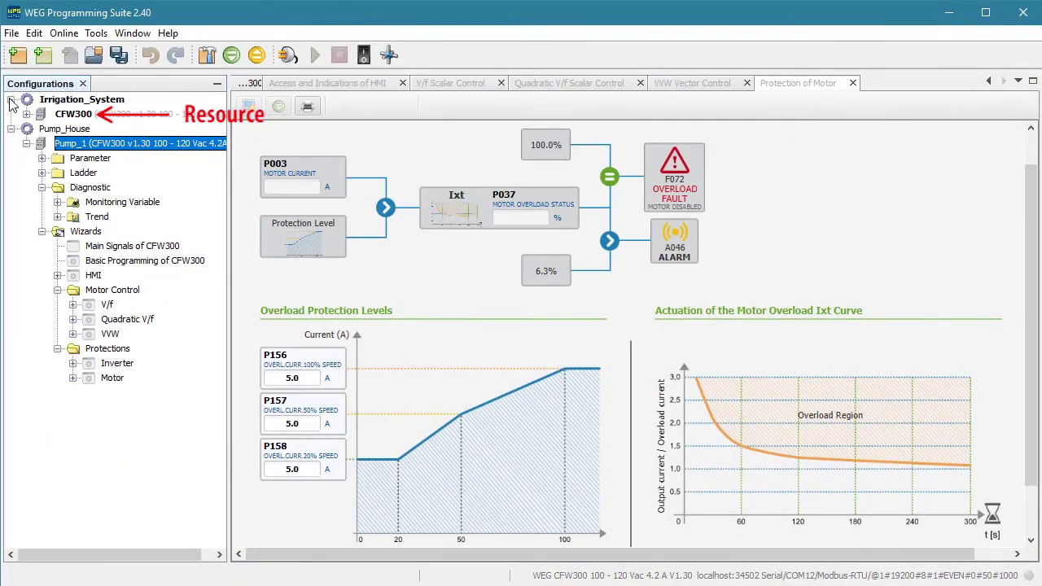
# Expand its CFW300 resource, then delete the Irrigation_System configuration.
pyautogui.click(26, 114)
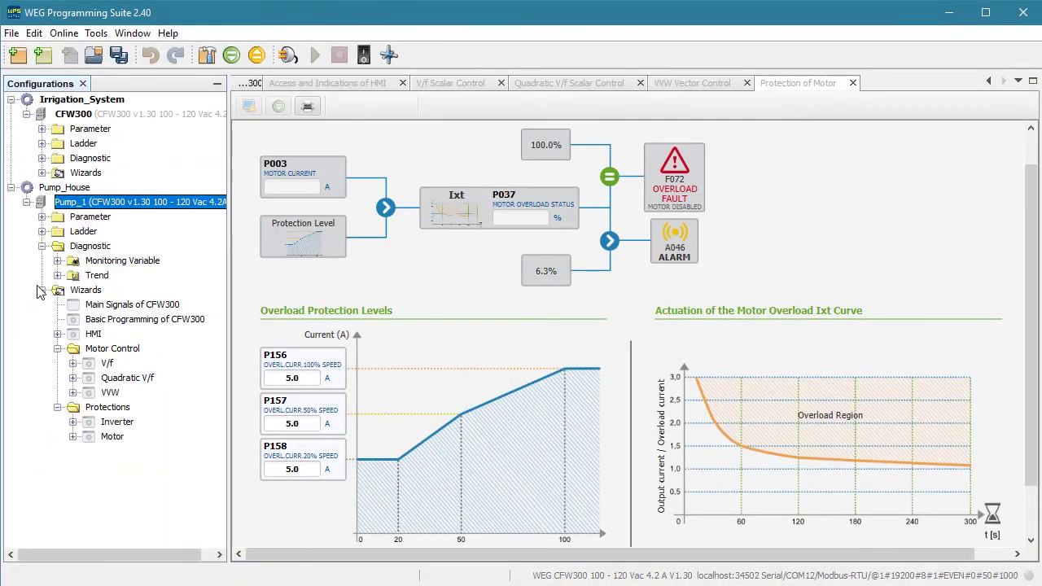
pyautogui.rightClick(57, 104)
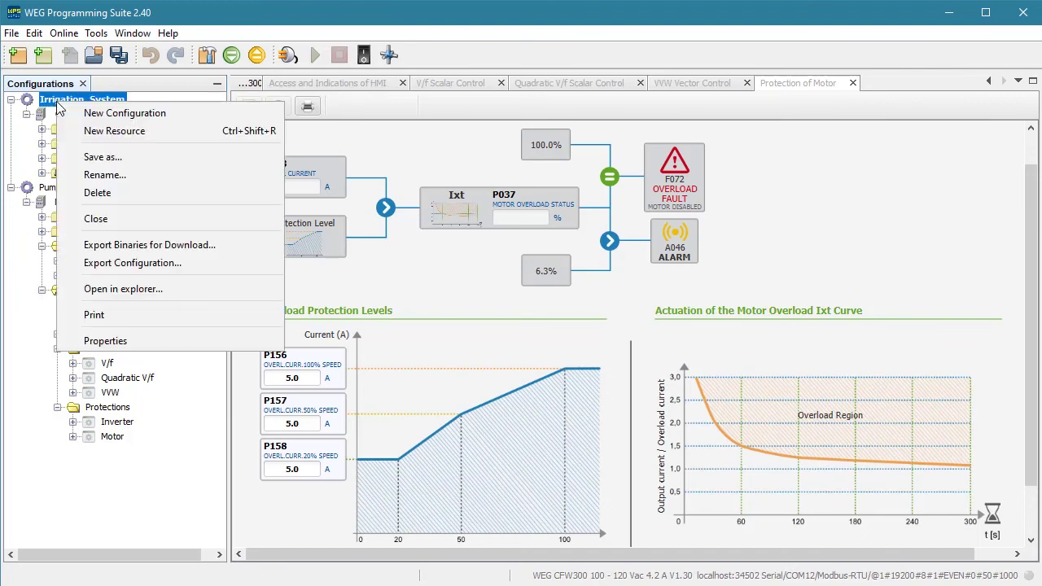
pyautogui.click(94, 193)
# Confirm deletion of Irrigation_System, leaving only Pump_House with Pump_1.
pyautogui.click(565, 345)
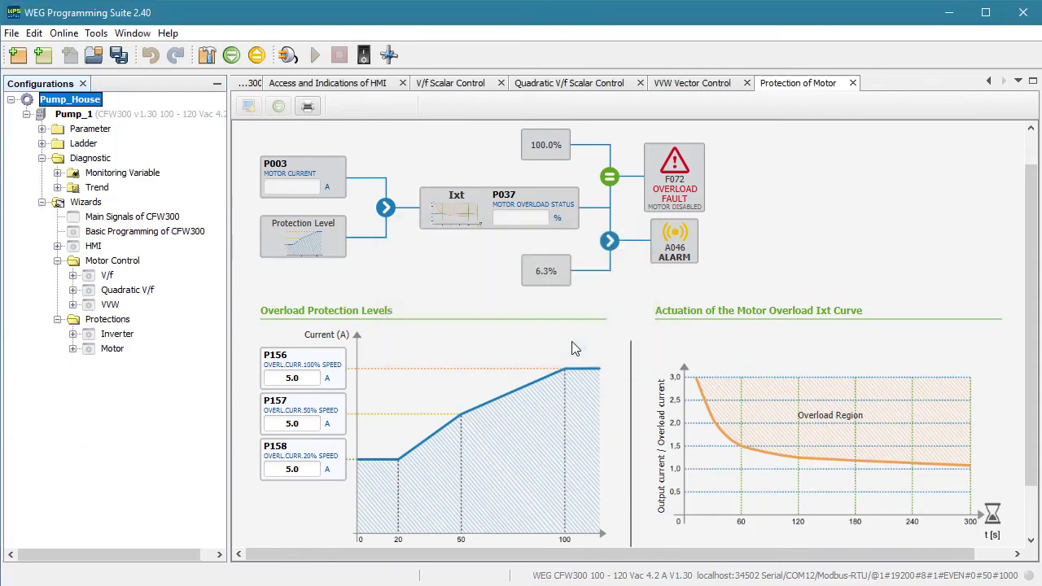